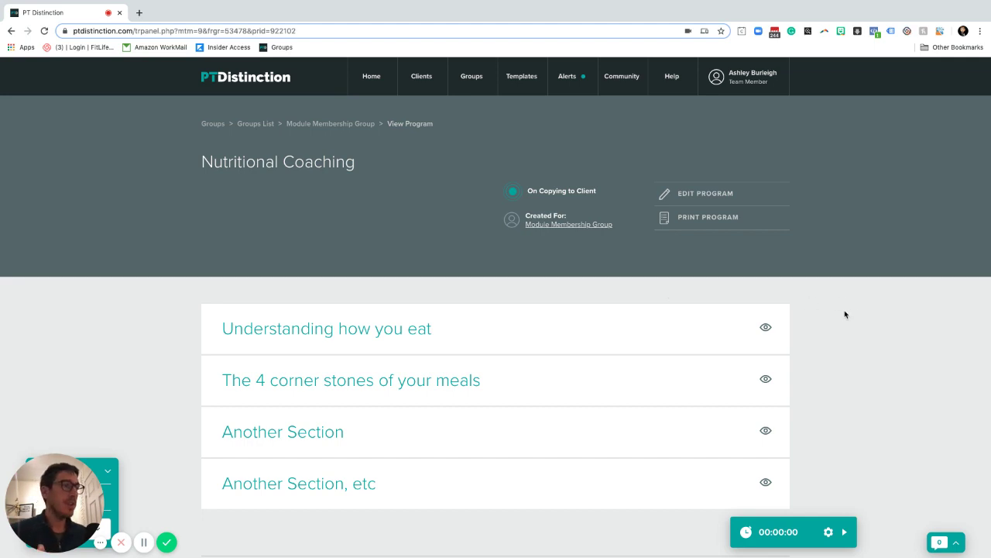
Expand the "Understanding how you eat" section of the Nutritional Coaching program and review its lessons
scroll(845, 313, "down", 2)
scroll(846, 314, "up", 1)
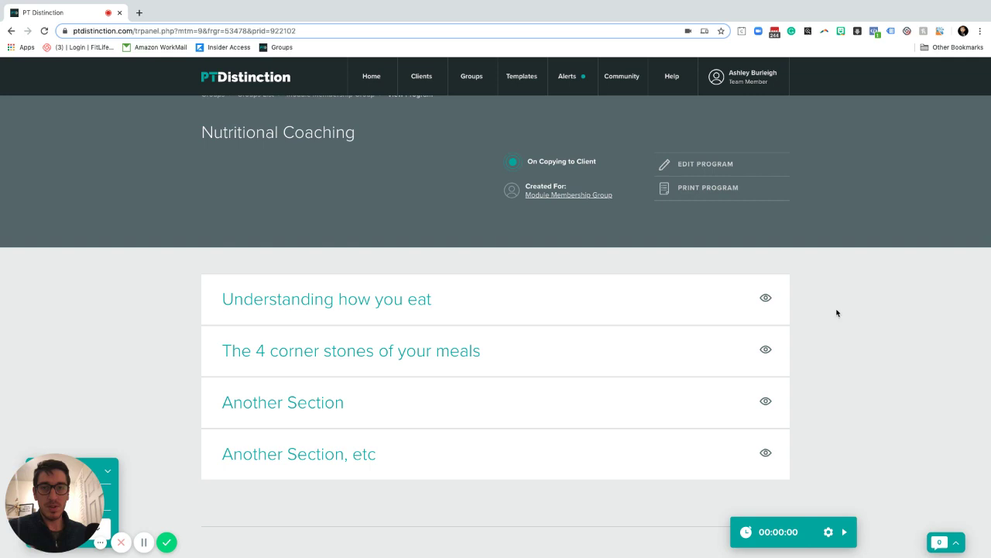
scroll(845, 323, "down", 1)
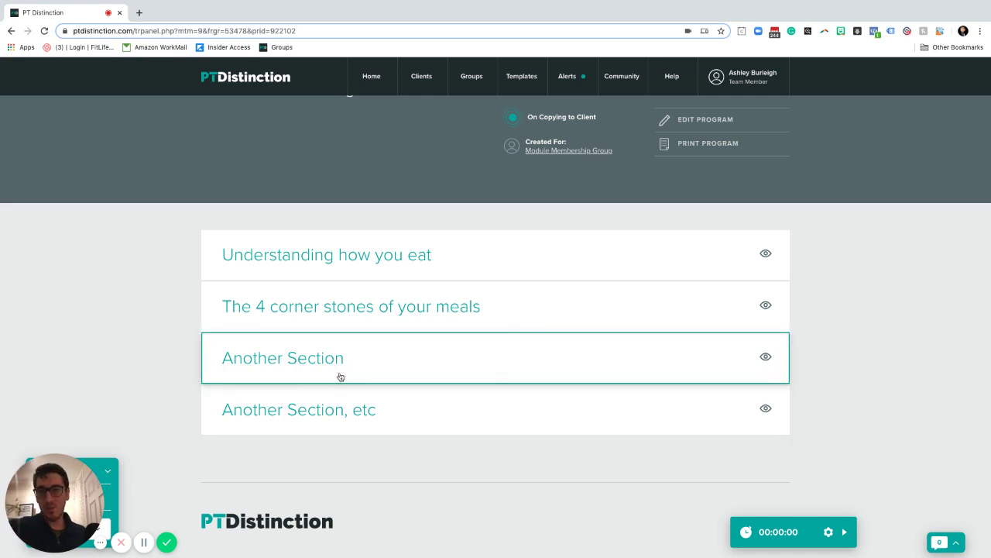
scroll(852, 311, "up", 1)
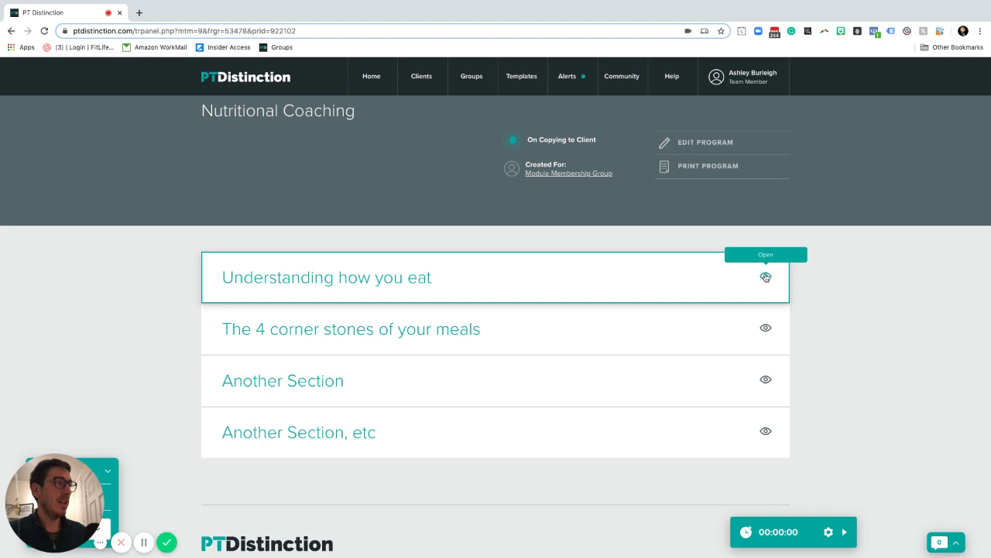
left_click(765, 277)
scroll(790, 298, "down", 1)
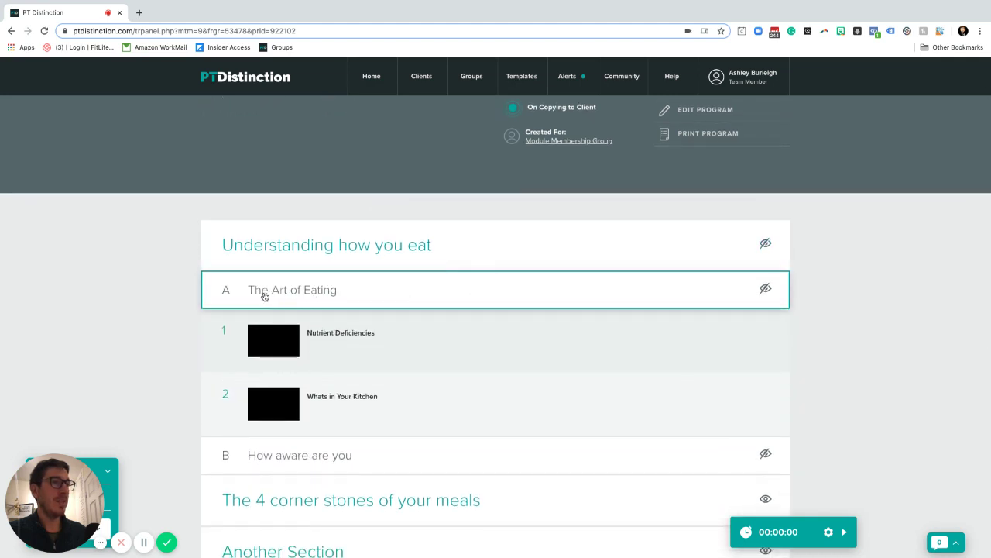
scroll(465, 337, "down", 1)
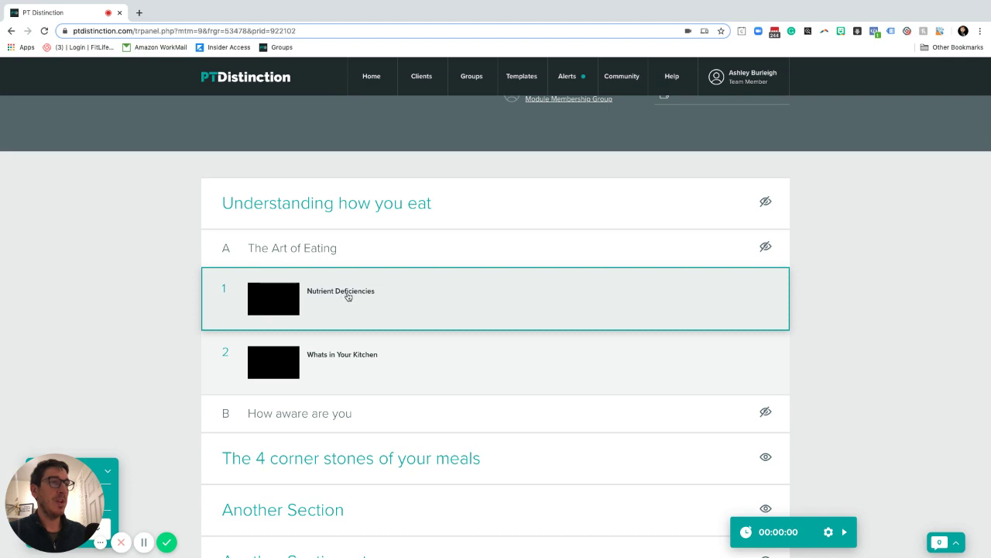
View the "Nutrient Deficiencies" lesson, briefly playing its video and reading through its description
left_click(345, 295)
left_click(275, 350)
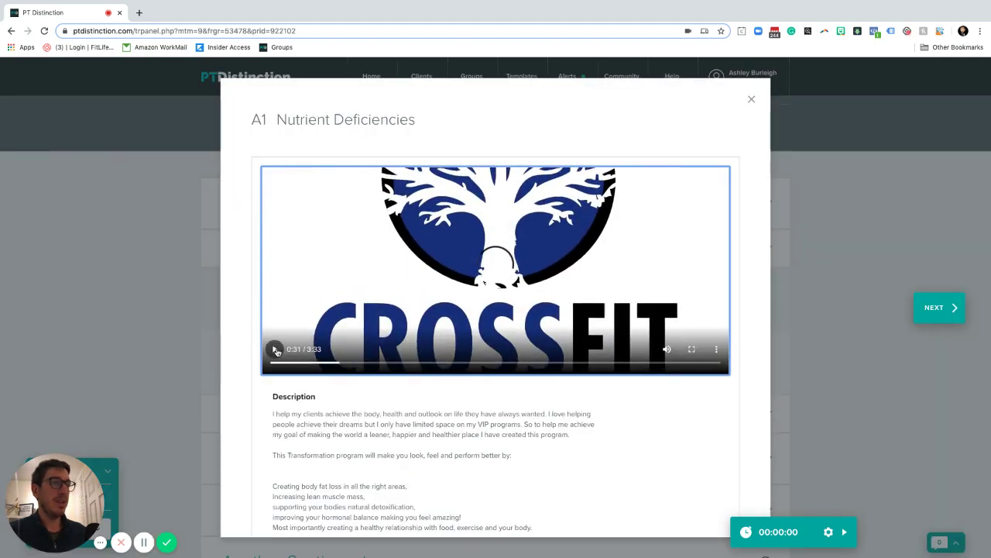
left_click(290, 354)
scroll(480, 414, "down", 3)
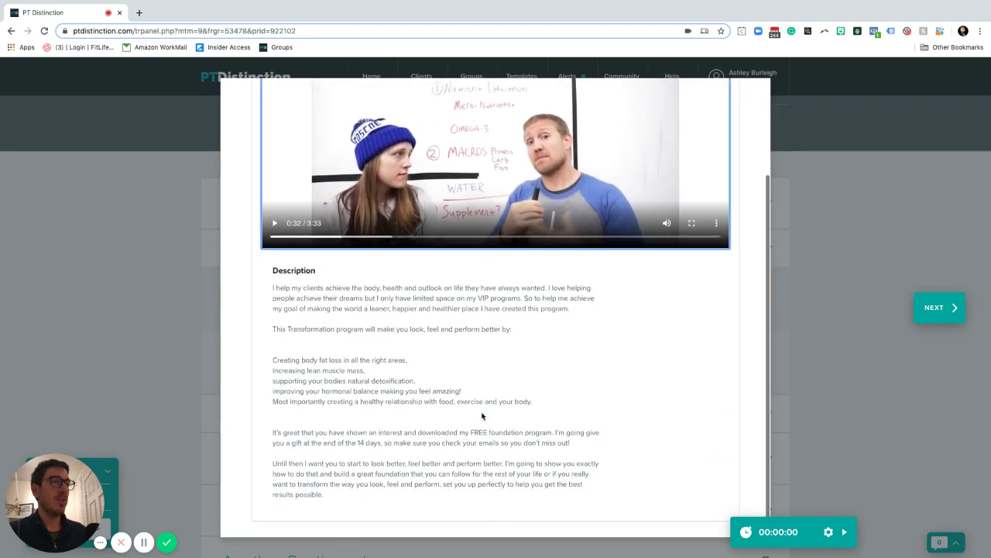
scroll(481, 413, "up", 1)
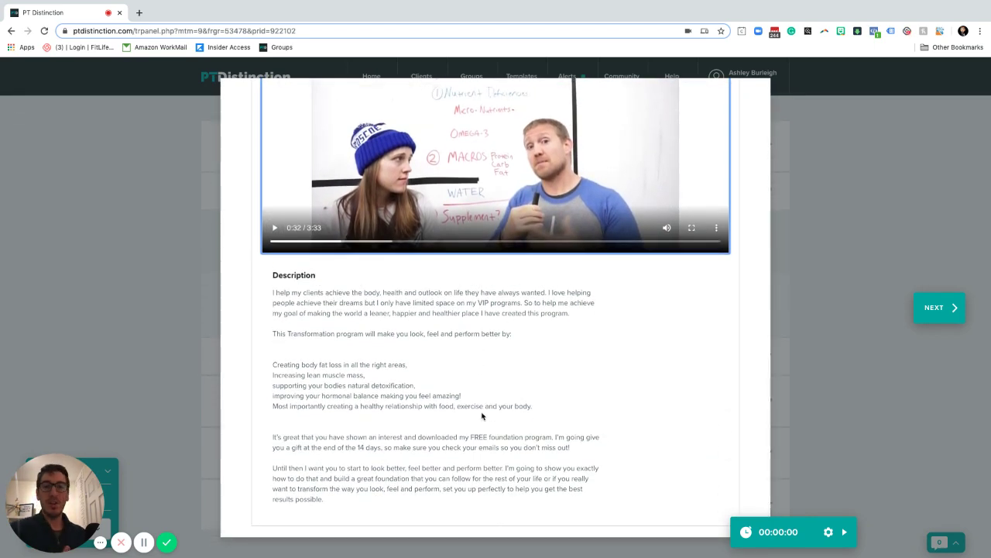
scroll(575, 408, "up", 3)
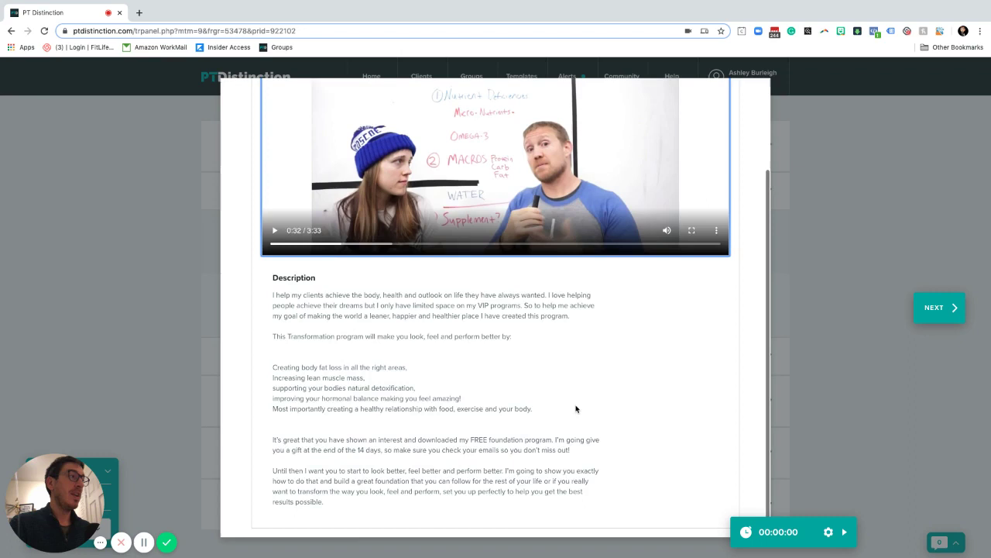
Move on to the "Whats in Your Kitchen" lesson, look over its description and close the lesson view
left_click(935, 309)
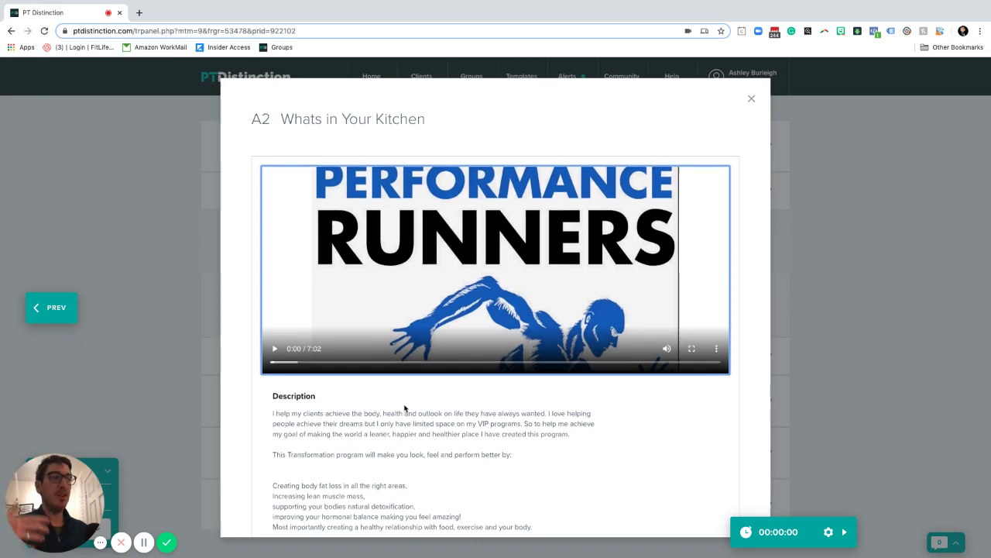
scroll(380, 391, "down", 2)
scroll(380, 340, "up", 2)
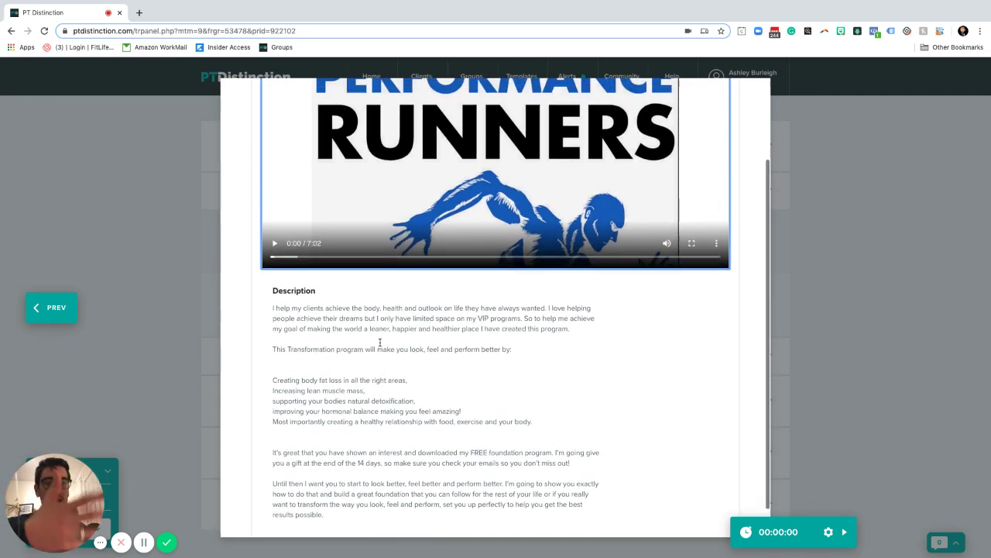
left_click(751, 101)
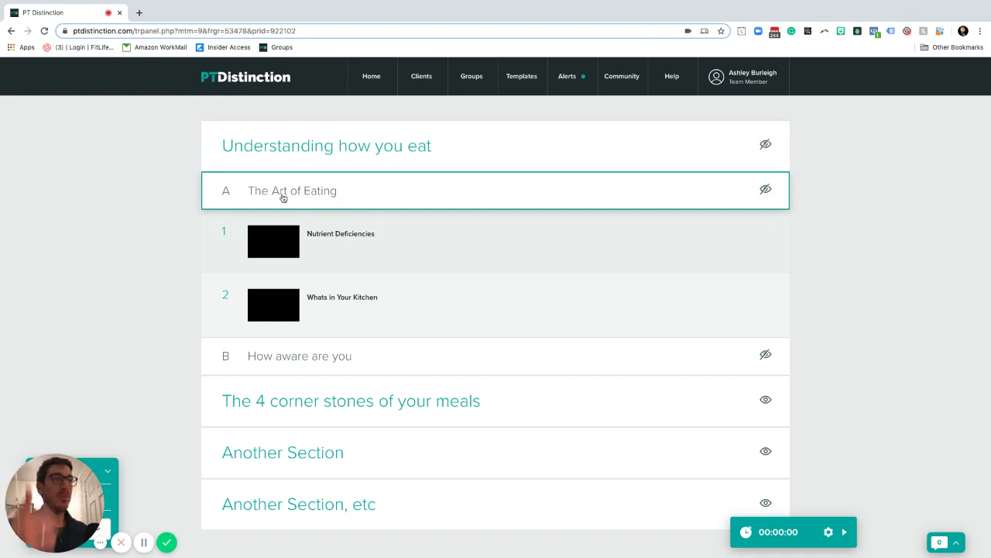
Collapse "The Art of Eating" and expand "How aware are you" and "The 4 corner stones of your meals" to review the program structure
left_click(765, 190)
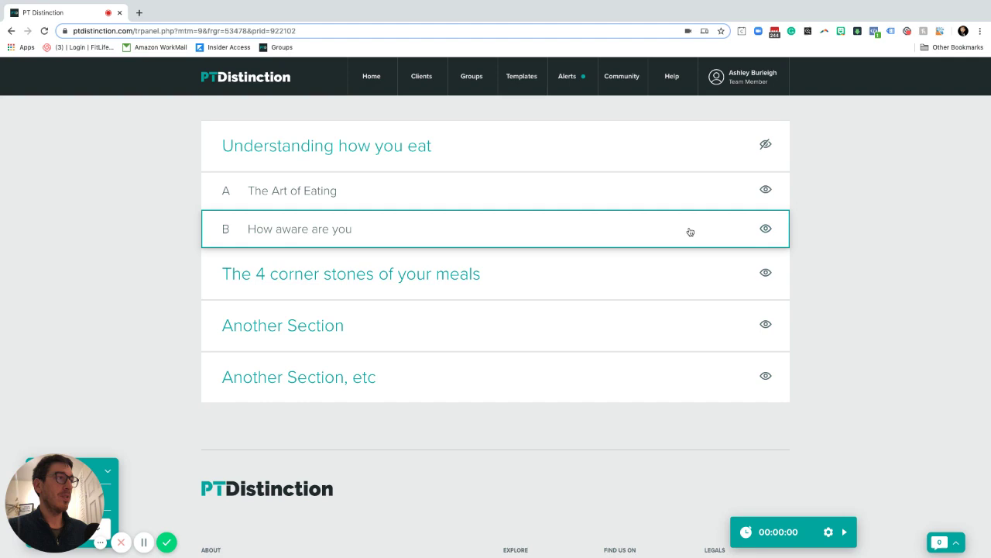
left_click(765, 228)
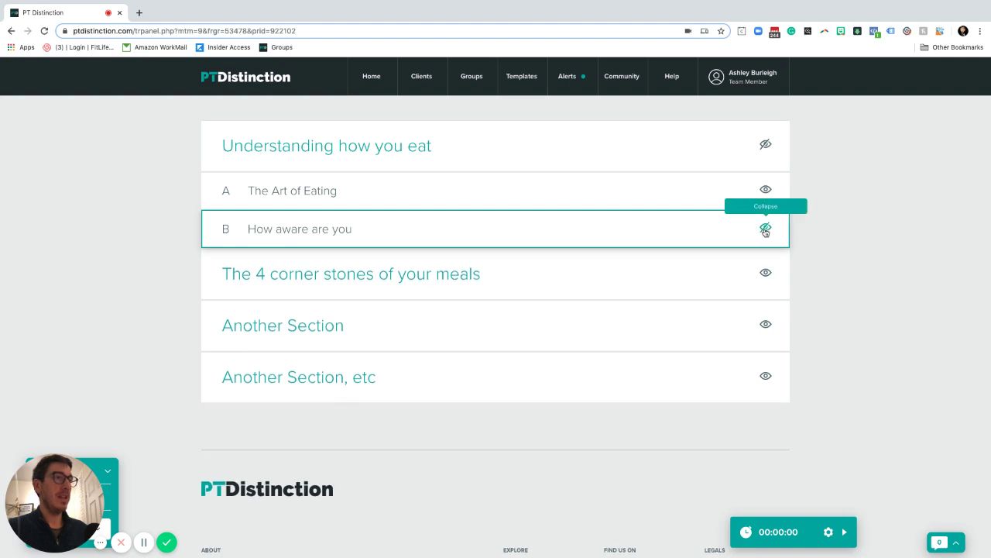
left_click(766, 273)
scroll(769, 280, "down", 2)
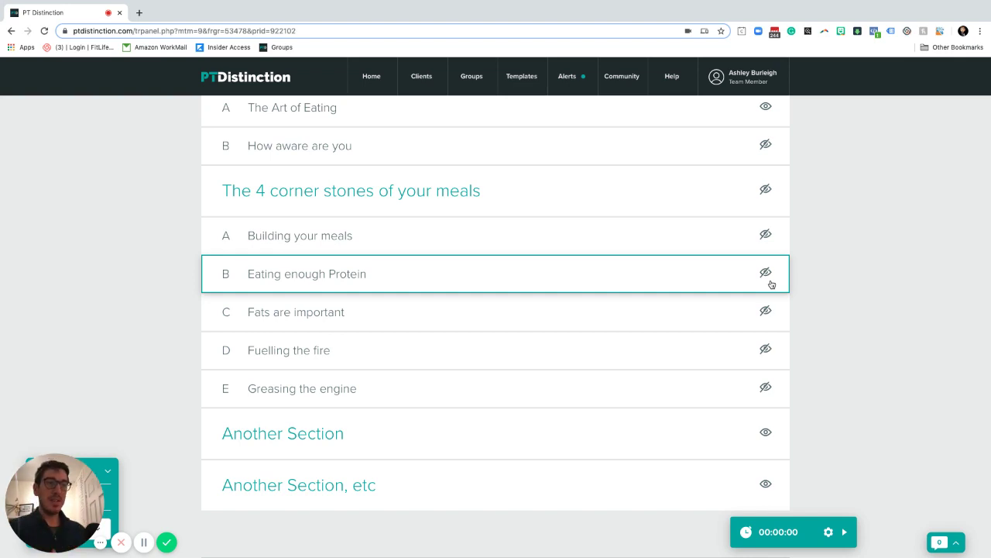
scroll(860, 321, "up", 4)
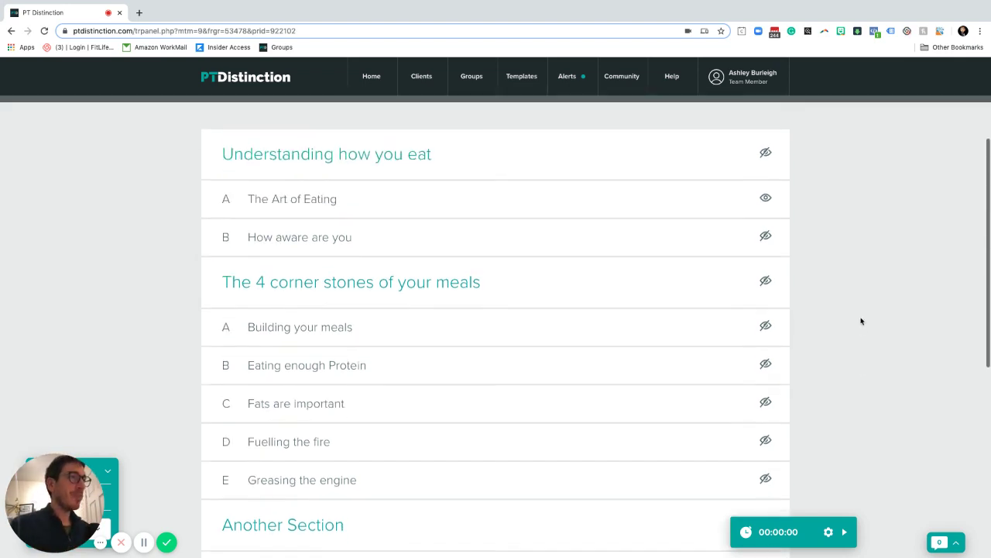
scroll(860, 320, "up", 2)
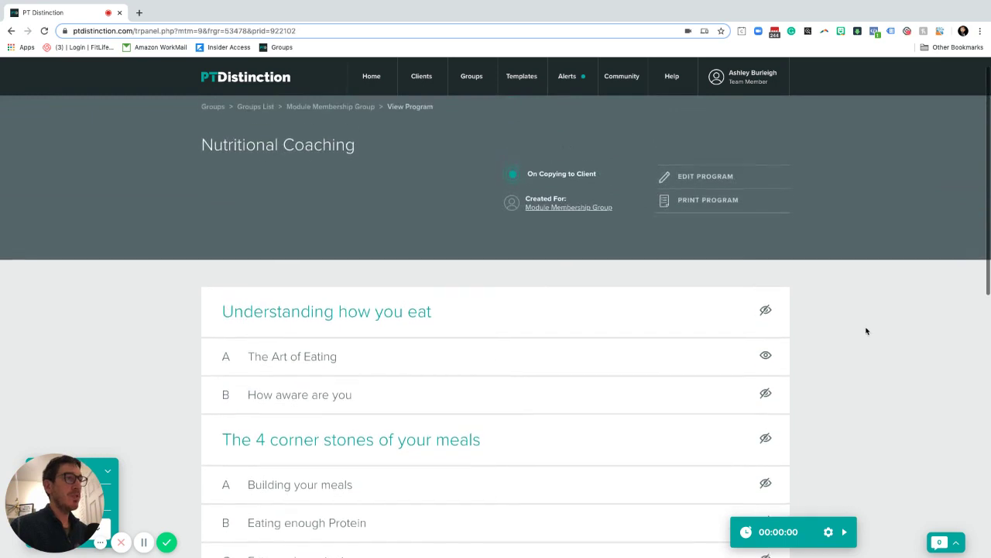
Go back to the Module Membership Group and show its list of programs
left_click(351, 112)
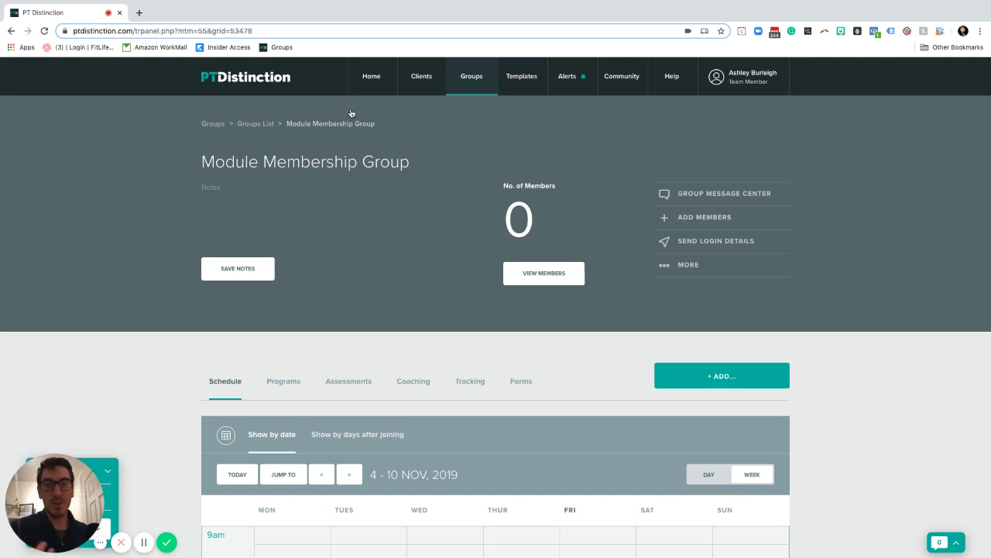
left_click(287, 380)
scroll(310, 340, "down", 1)
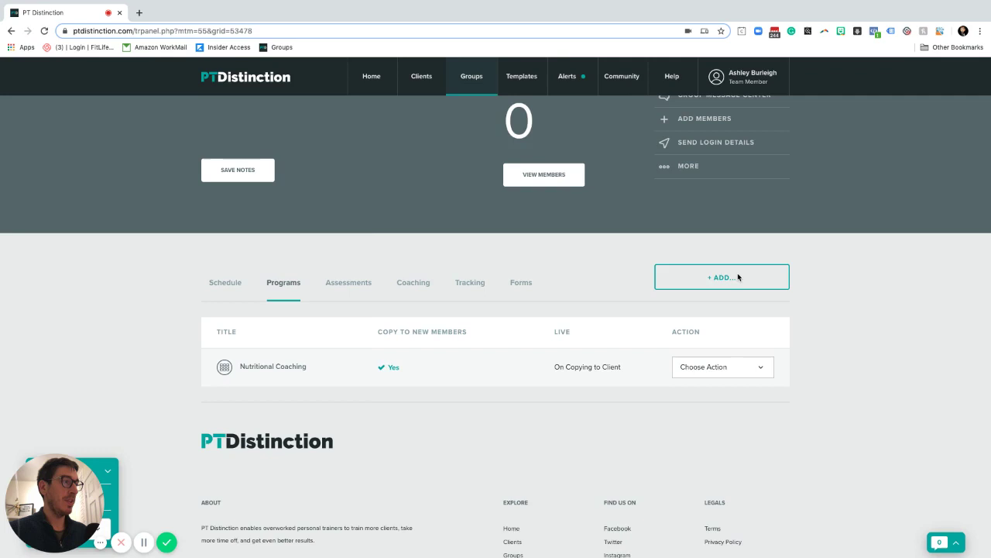
Create a new program for the group without a template and name it "Modules Lessons"
left_click(713, 277)
left_click(451, 249)
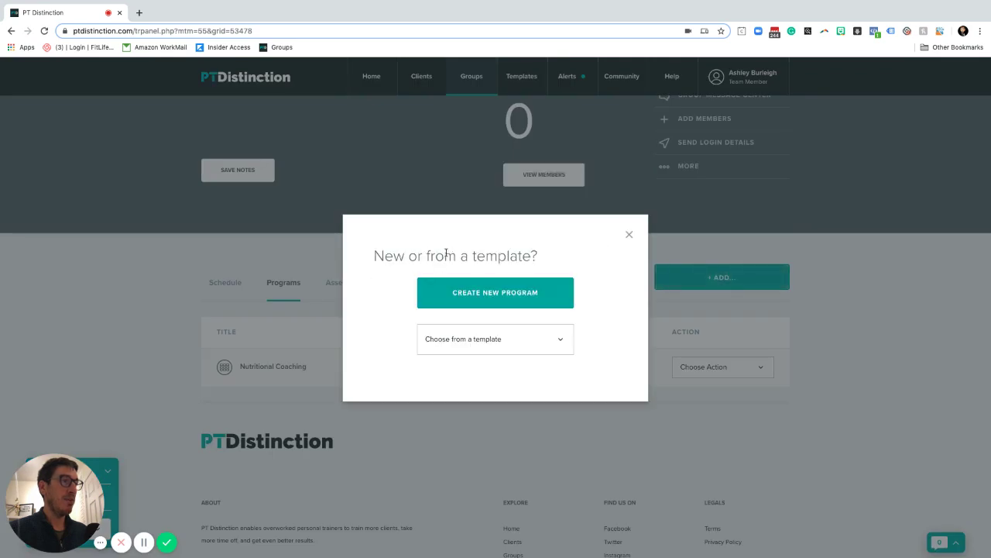
left_click(496, 300)
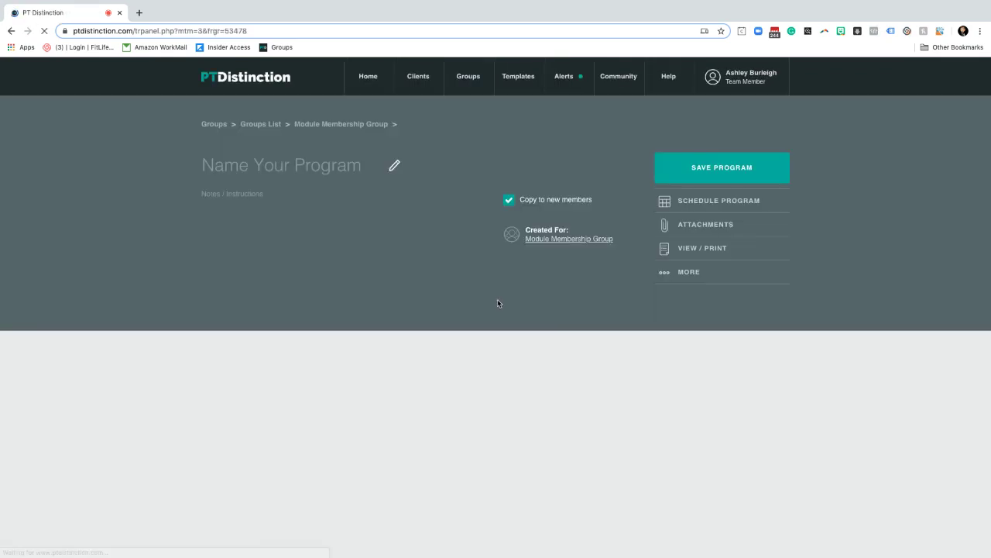
left_click(281, 164)
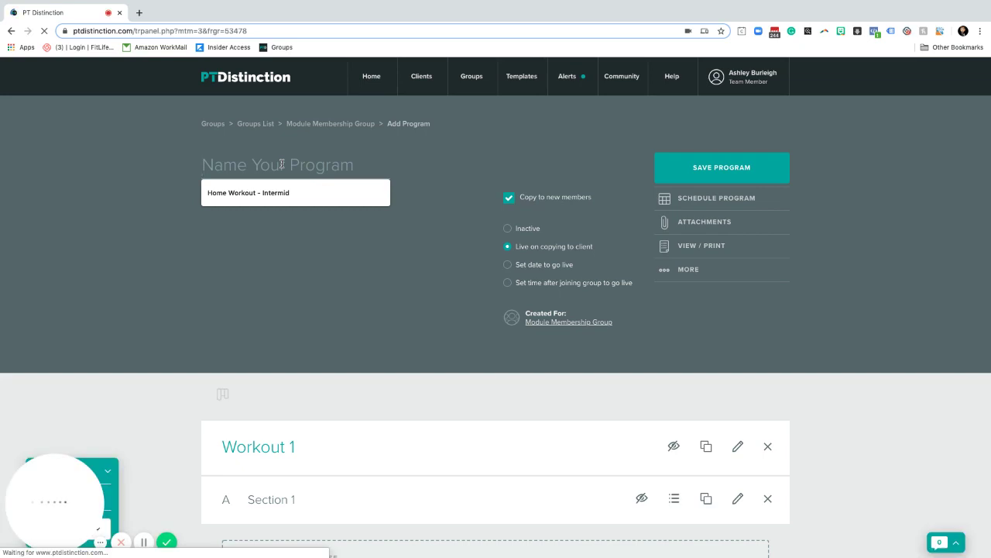
type("ModuModules Less")
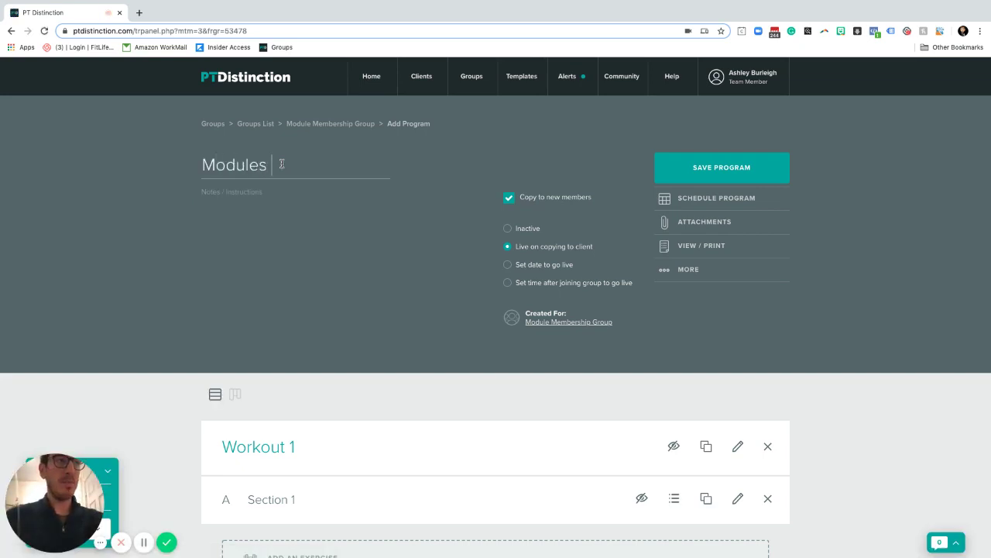
type("on")
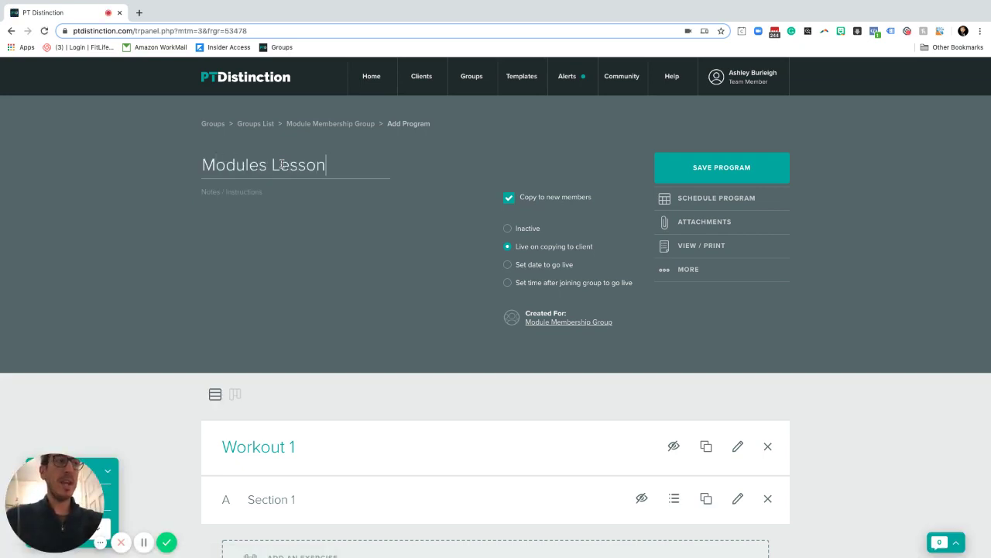
type("s")
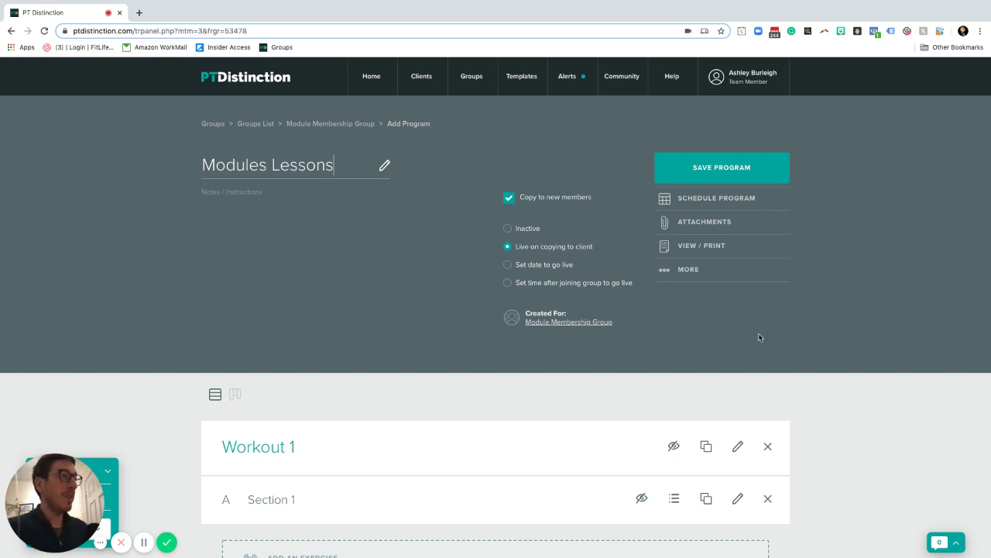
Rename the "Workout 1" heading to "Intro to your program"
scroll(757, 336, "down", 2)
scroll(322, 289, "down", 1)
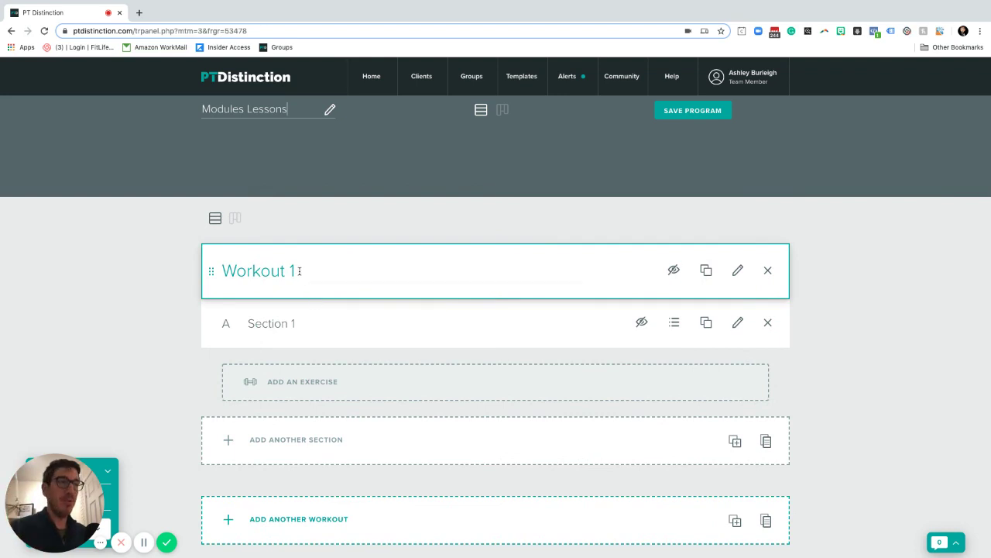
left_click_drag(295, 270, 223, 270)
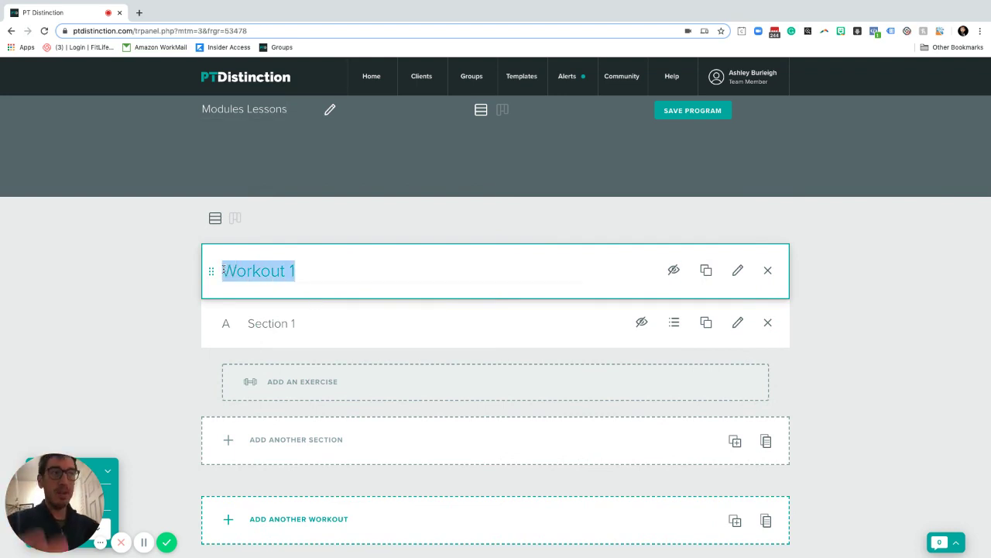
type("H")
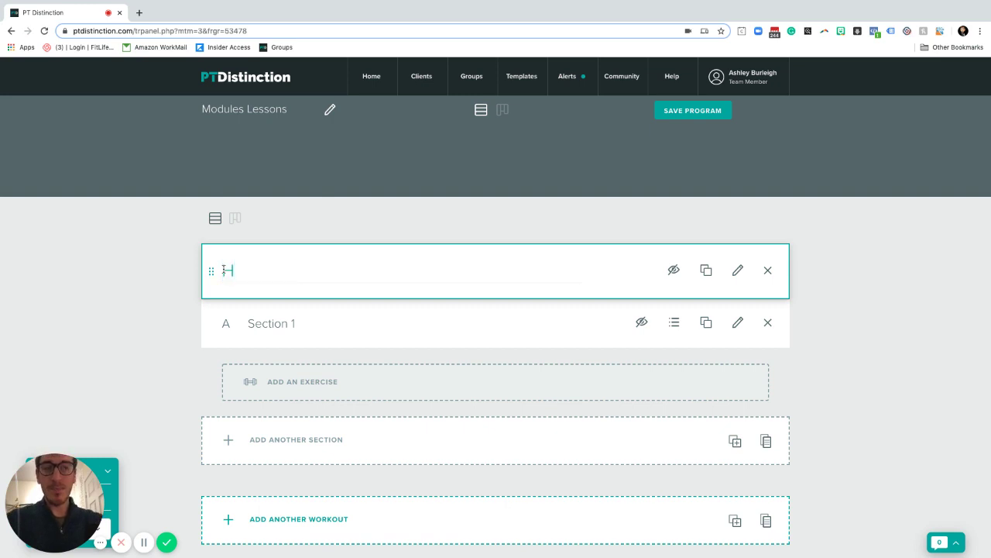
key("BackSpace")
type("Indri")
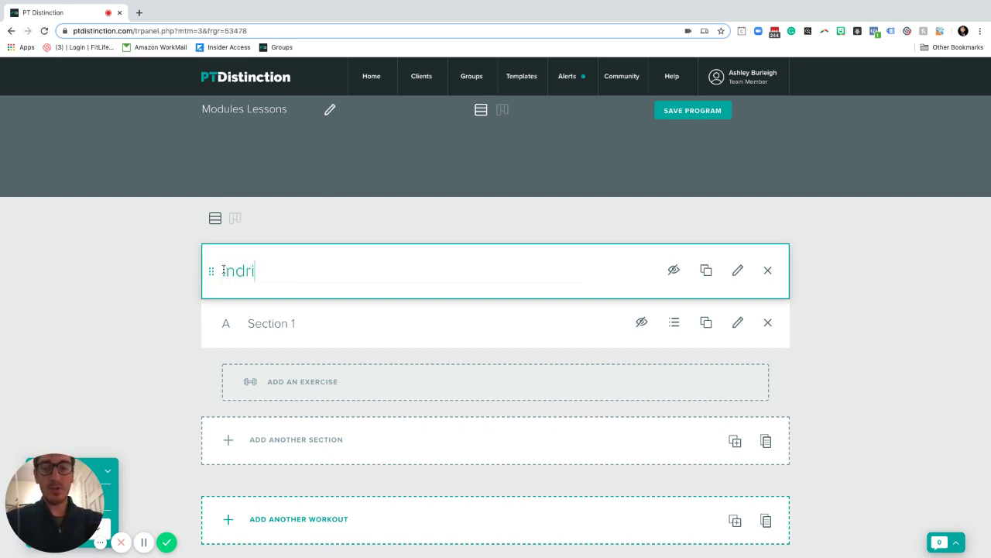
key("BackSpace")
key("BackSpace")
type("tro ")
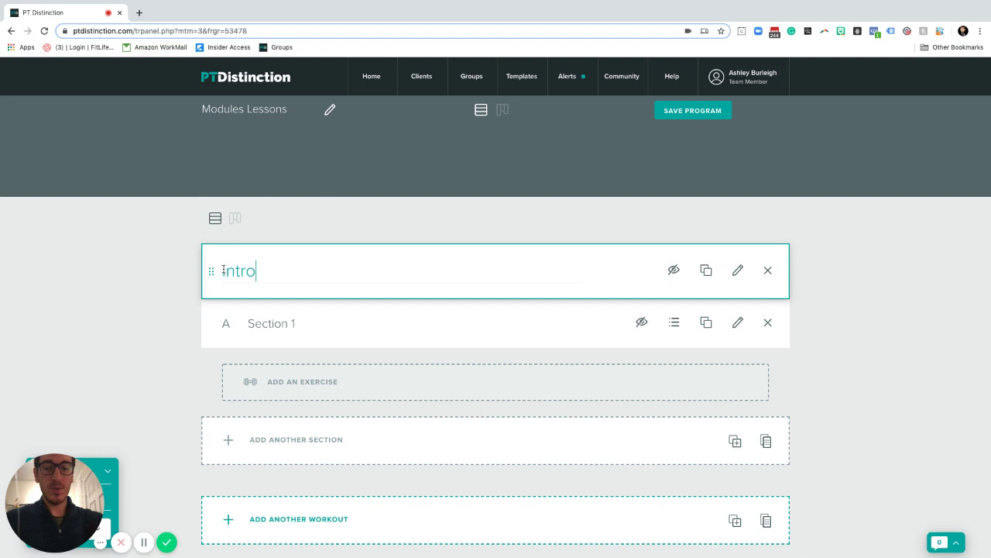
type("to y9ur")
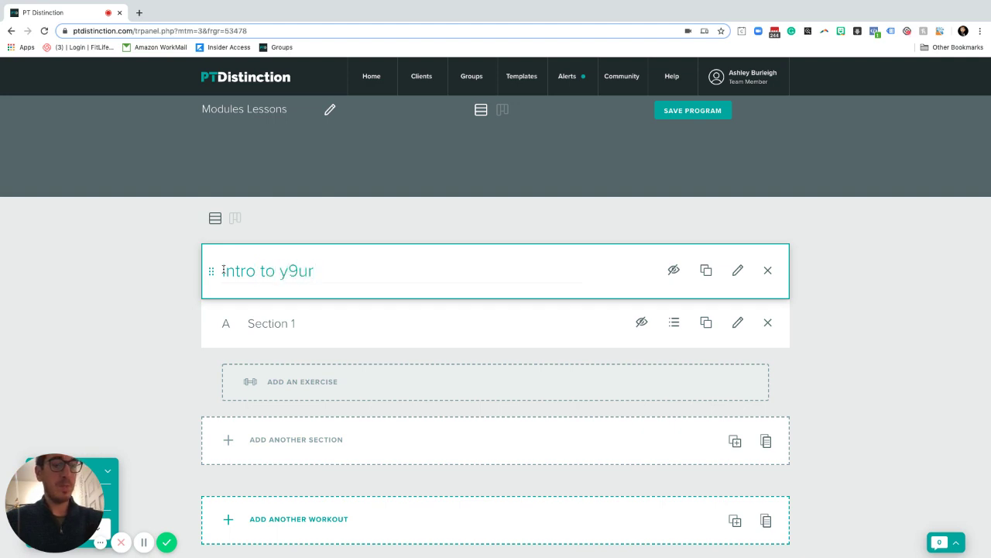
key("BackSpace")
key("BackSpace")
key("BackSpace")
type("pour p")
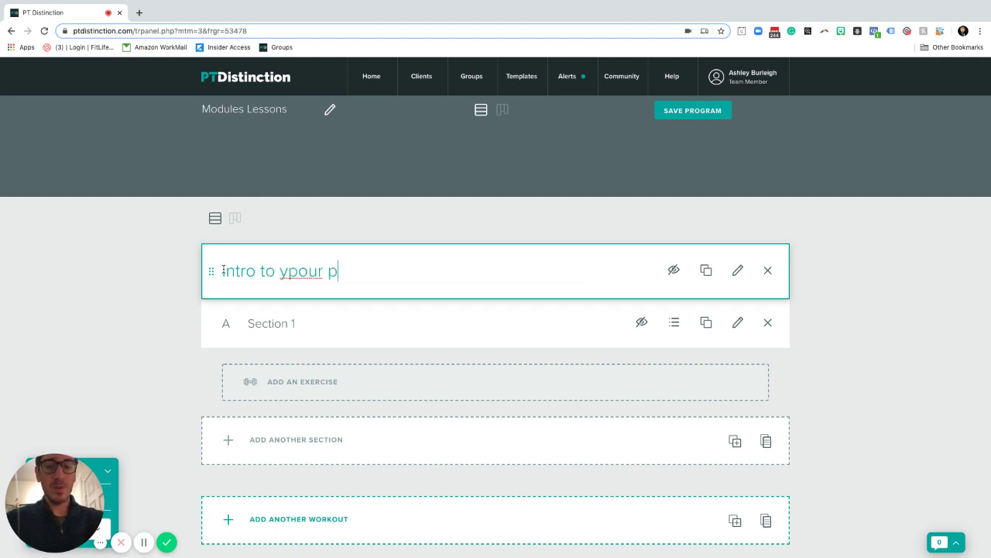
type("rogram")
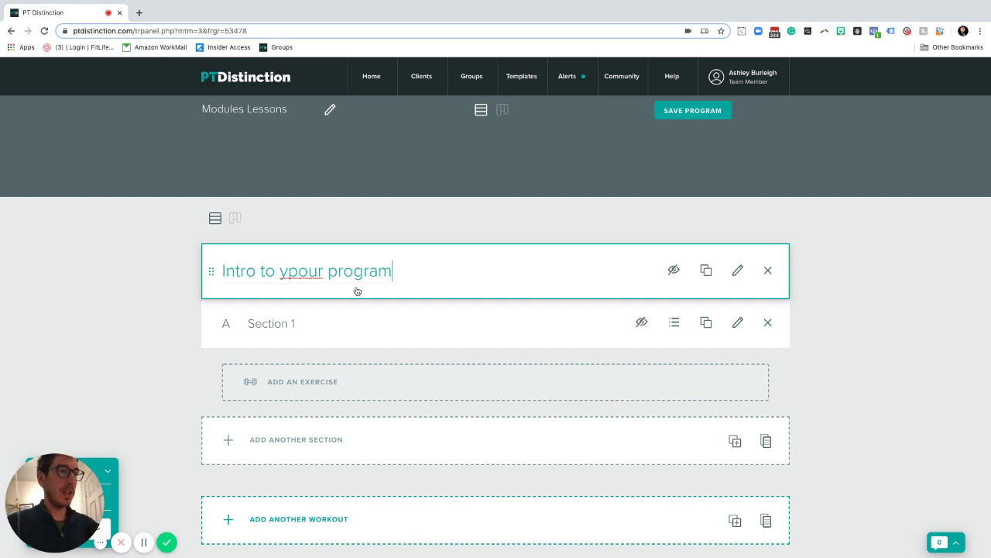
key("BackSpace")
Rename "Section 1" under the "Intro to your program" heading to "How to preform your workouts"
left_click(294, 326)
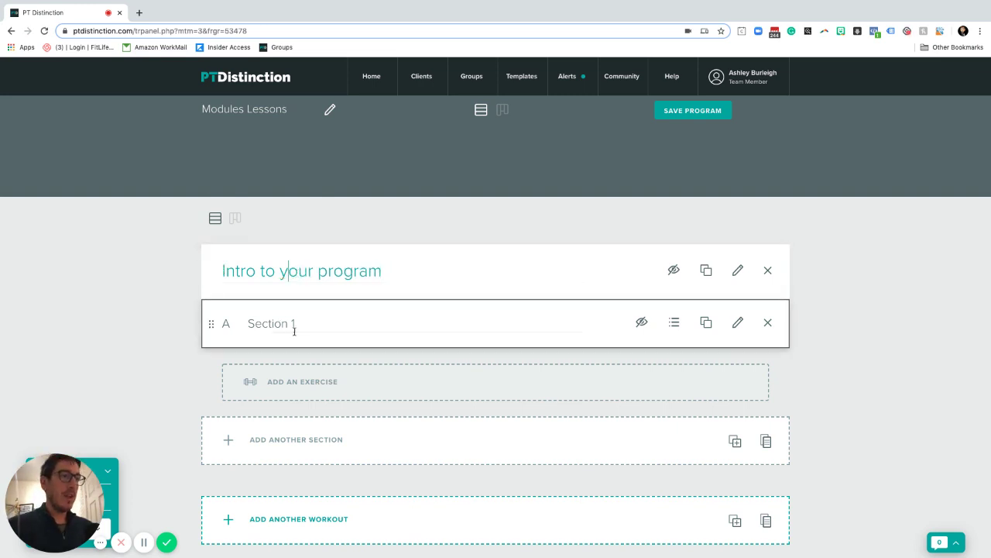
key("shift+Left")
key("shift+Left")
key("shift+Left")
key("shift+Left")
key("shift+Left")
key("shift+Left")
key("shift+Left")
key("shift+Left")
key("shift+Left")
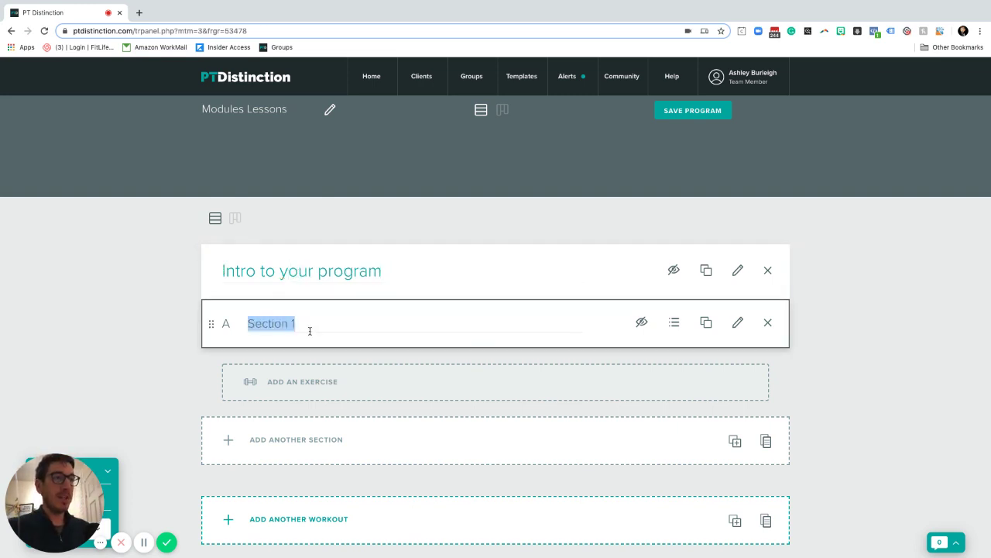
scroll(314, 330, "down", 2)
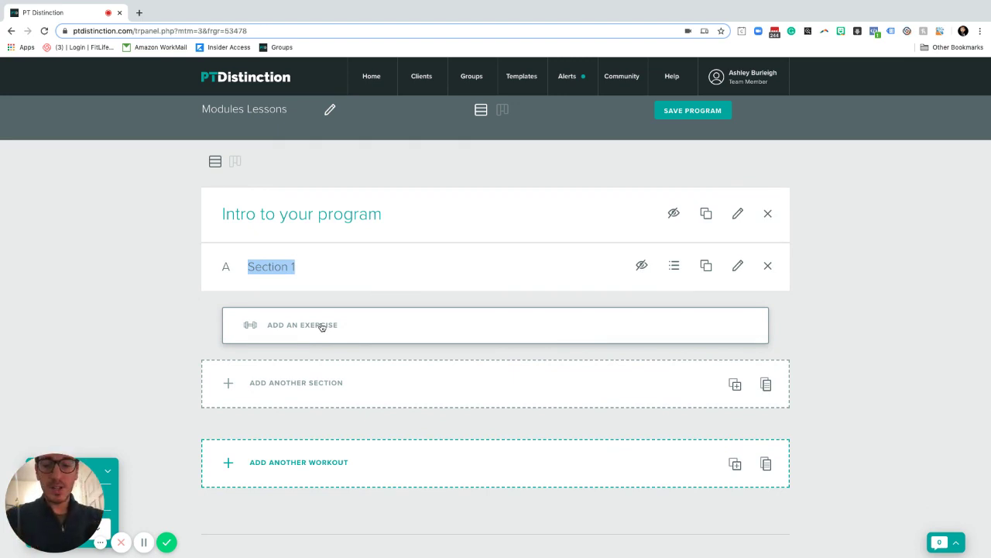
type("How to")
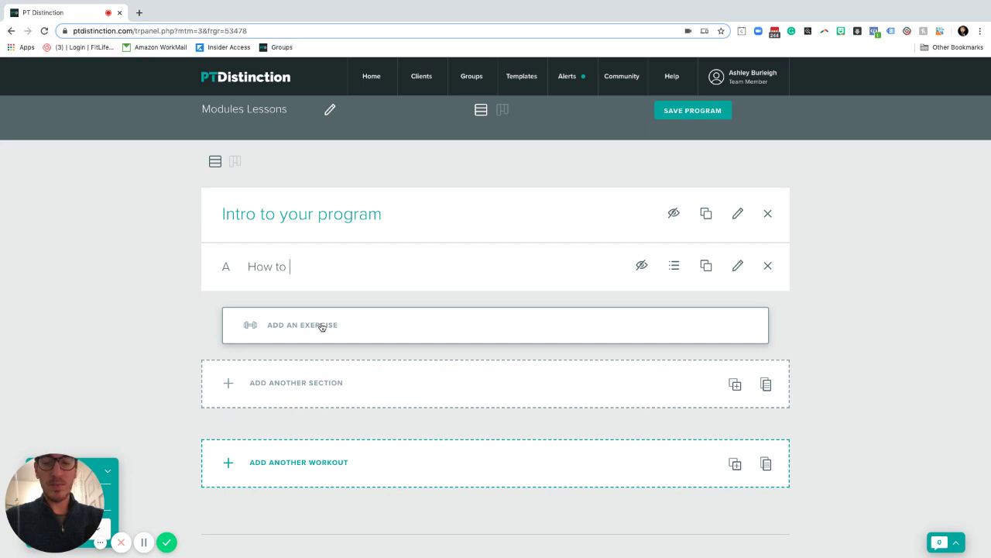
type(" prefom y")
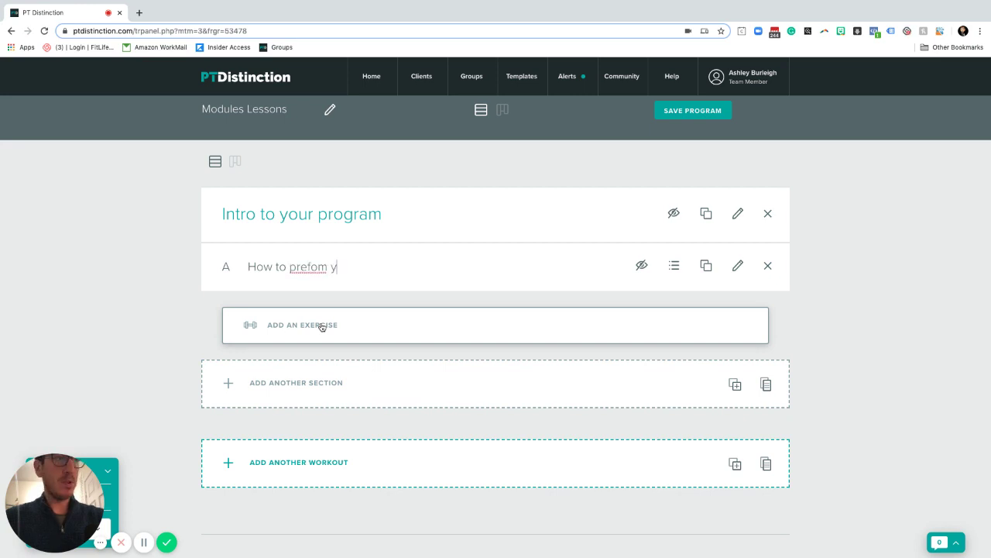
type("our workouts")
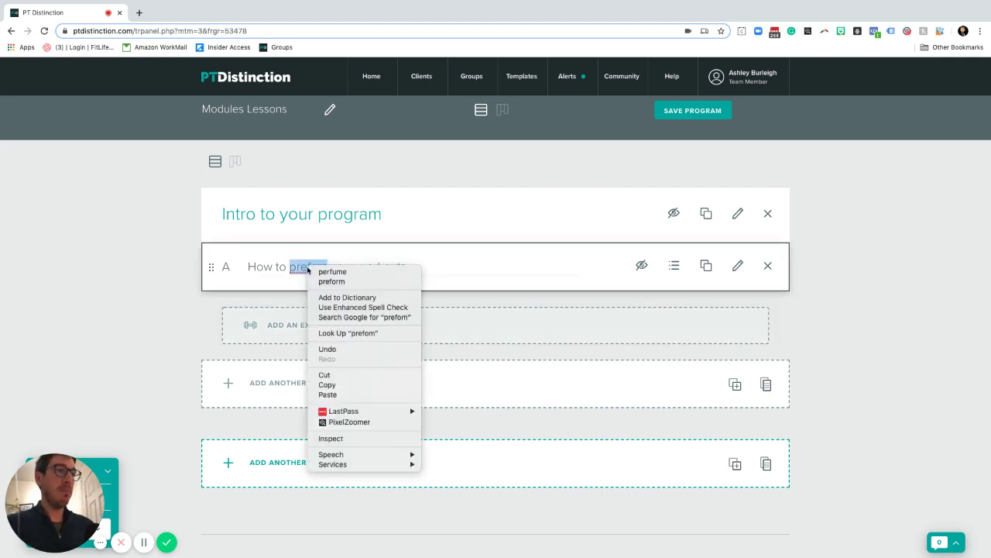
right_click(310, 268)
left_click(328, 282)
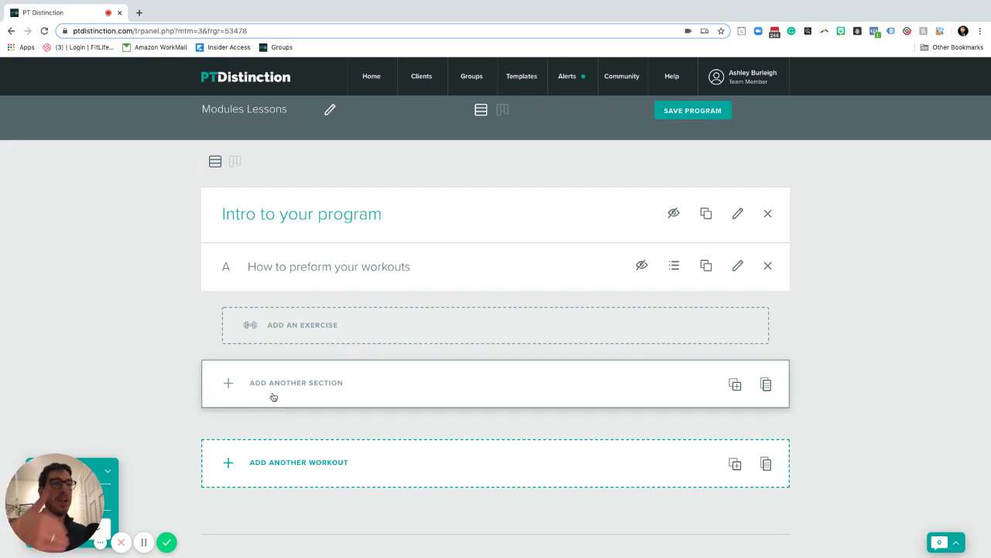
Add a second section under "Intro to your program" and name it "How to eat for performance"
left_click(310, 383)
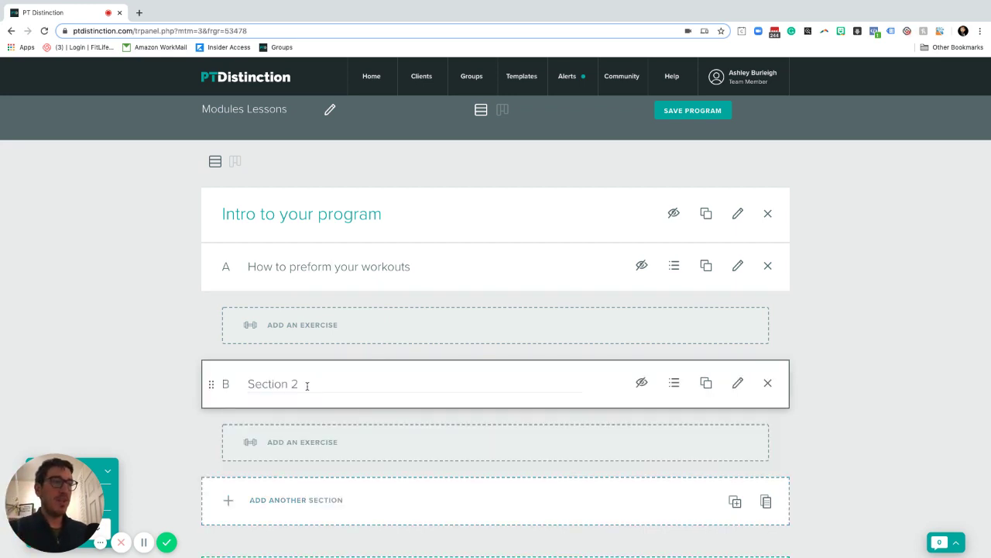
left_click_drag(305, 384, 239, 384)
type("How to eat for")
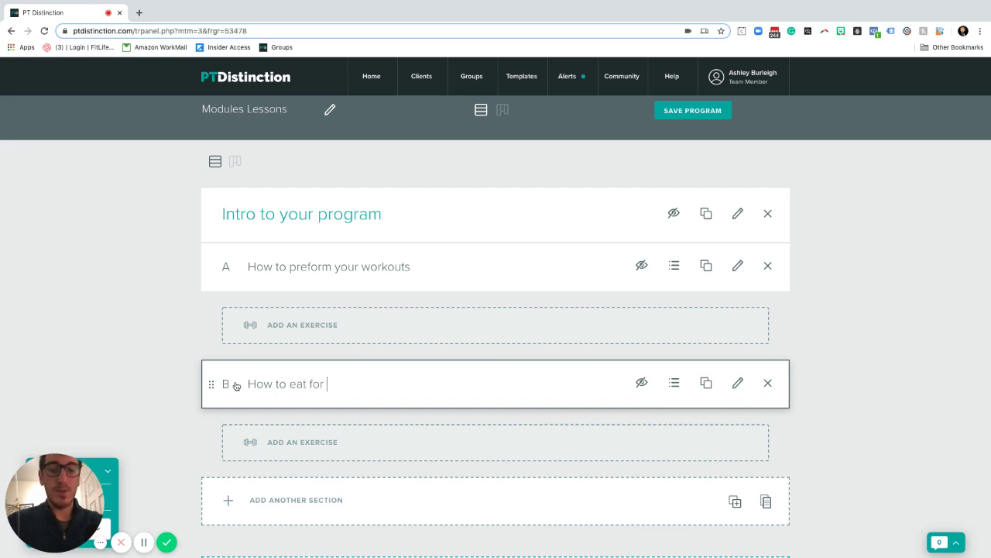
type(" oeper")
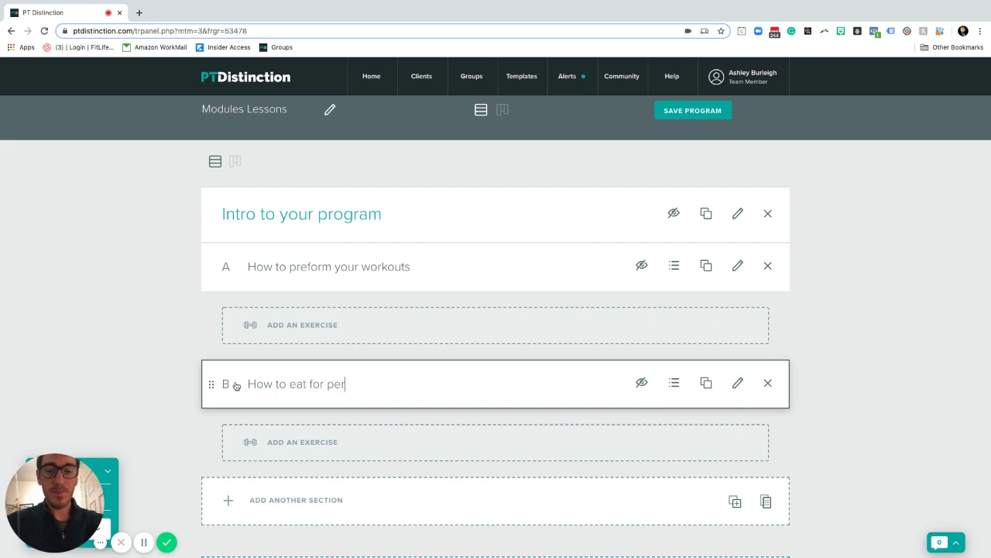
type("formance")
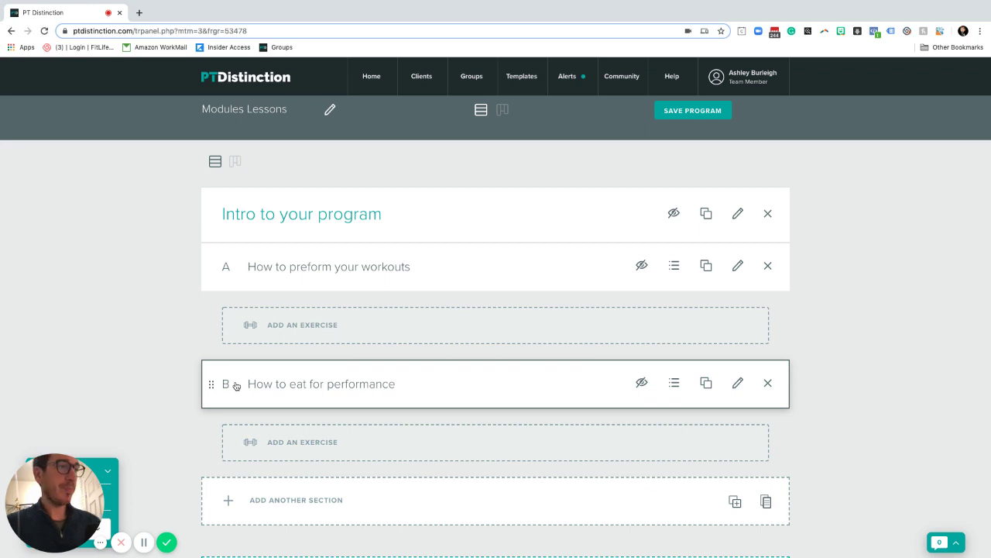
Add another workout heading below the intro module and name it "All about diet"
scroll(867, 380, "down", 2)
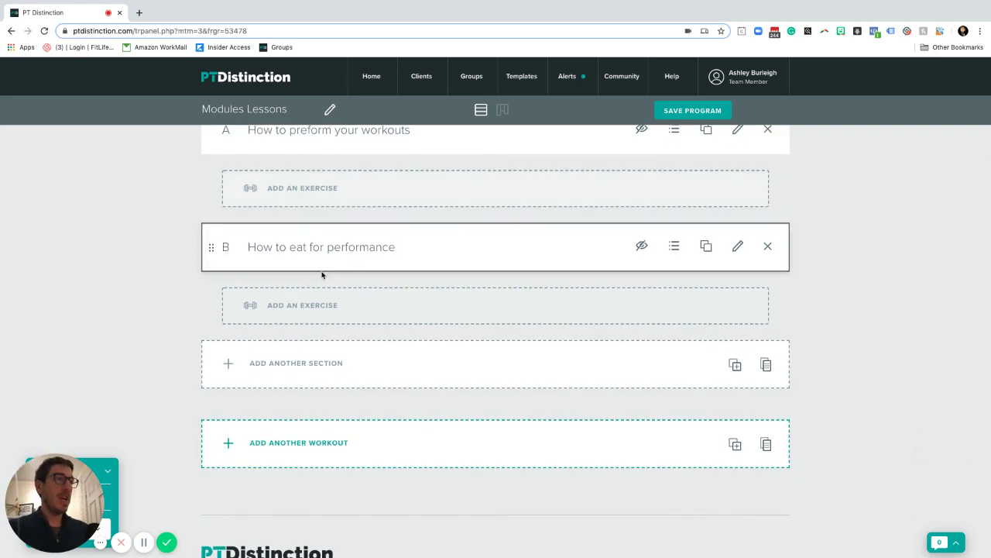
scroll(325, 277, "up", 1)
scroll(324, 327, "down", 2)
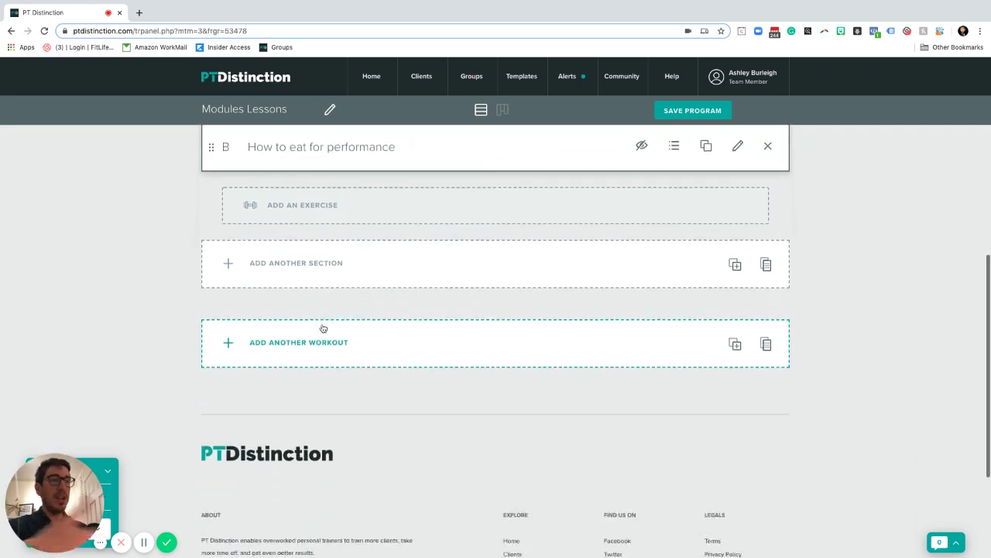
scroll(323, 328, "down", 1)
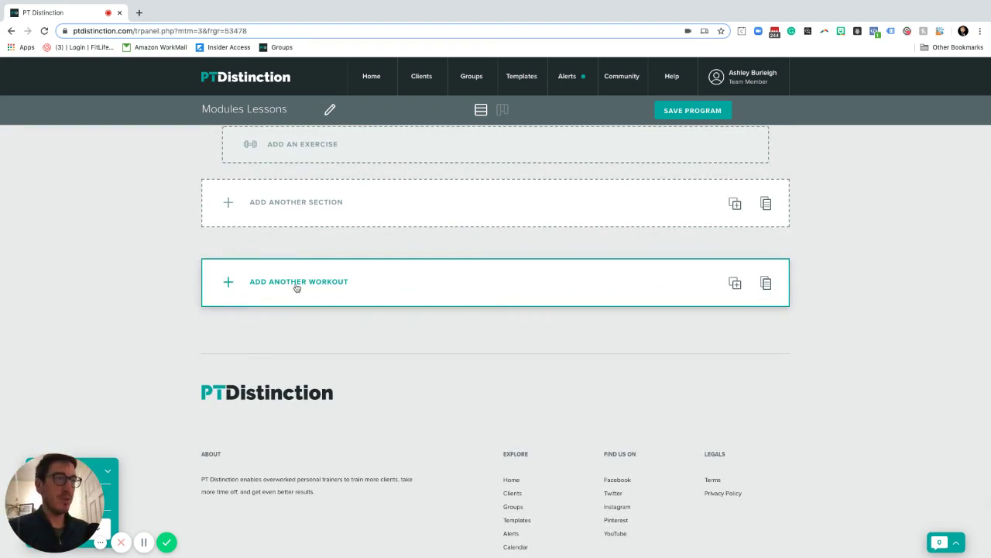
left_click(296, 284)
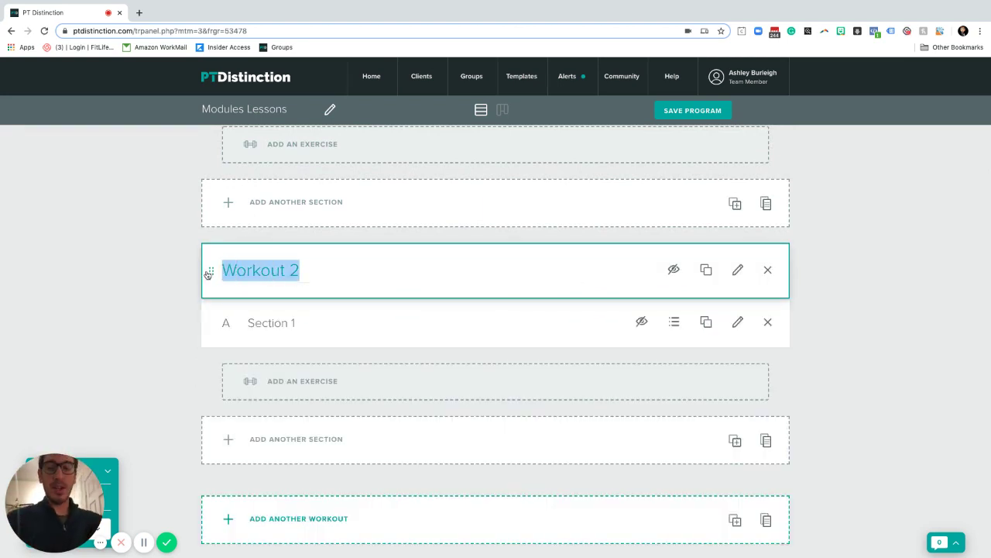
type("All about")
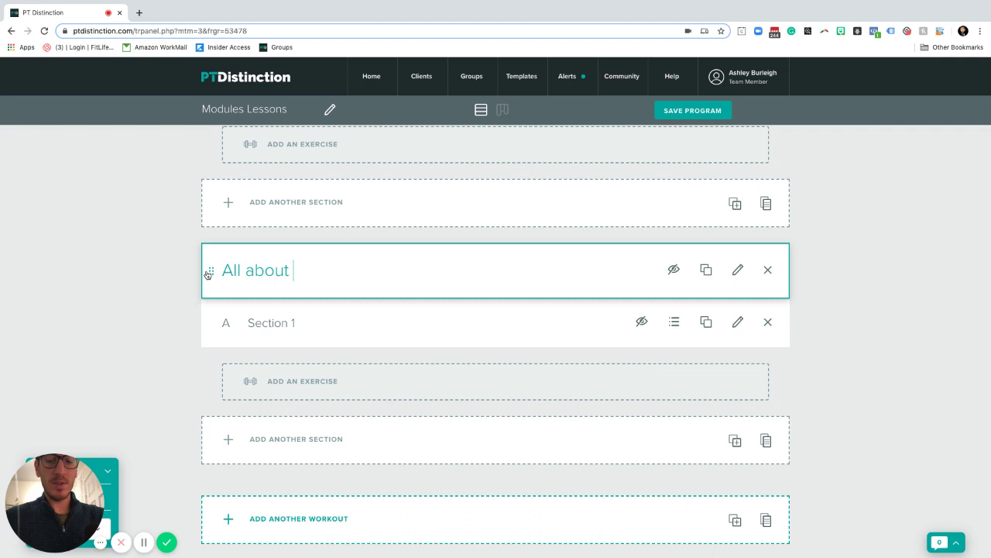
type(" diet")
key("Return")
Rename the first section under "All about diet" to "How to create a healthy environment" and add a second section below it
left_click_drag(295, 322, 231, 323)
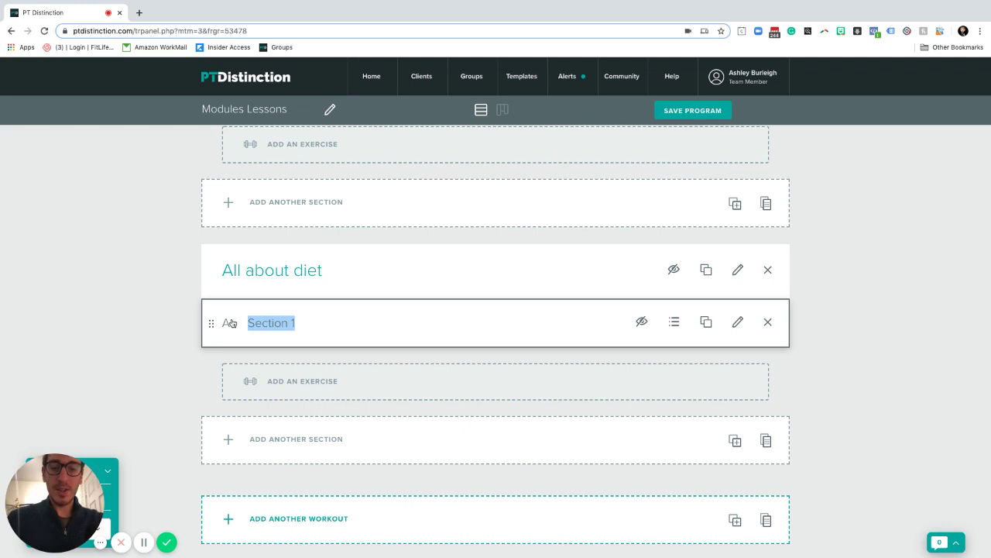
type("How to")
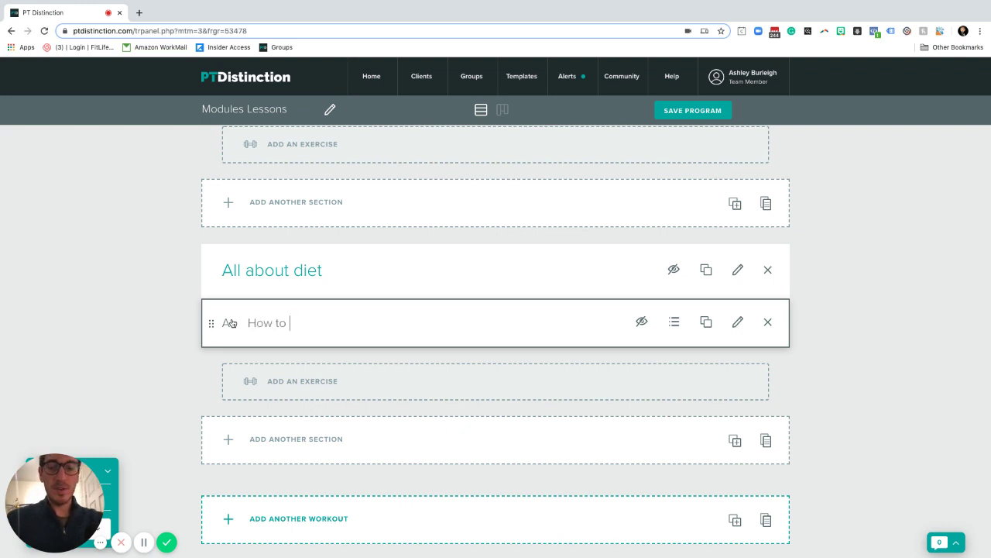
type(" create ")
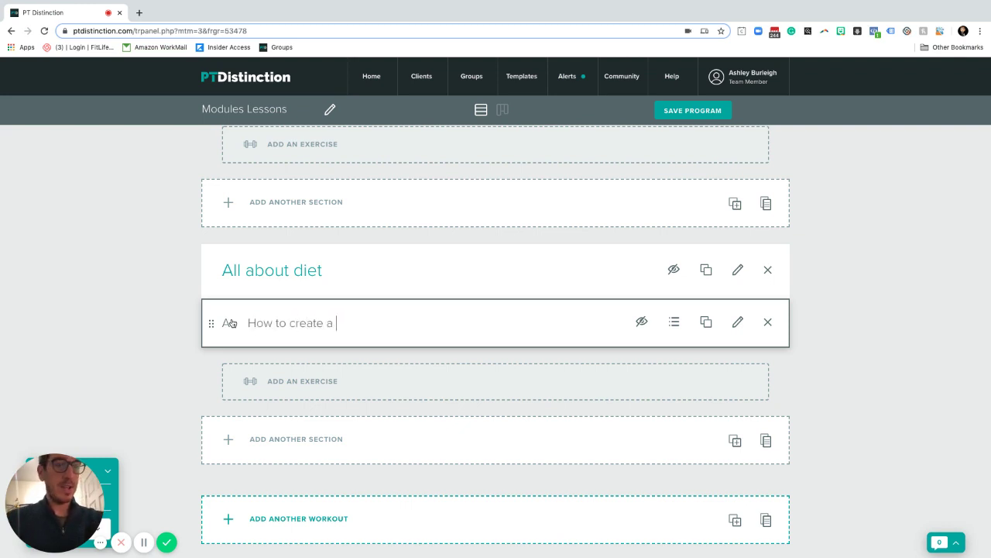
type("a heal")
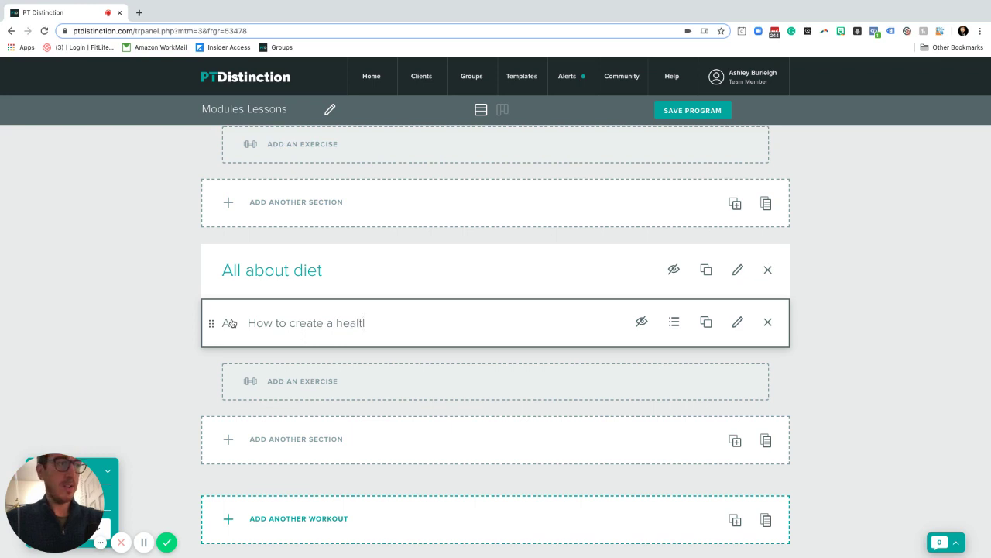
type("t")
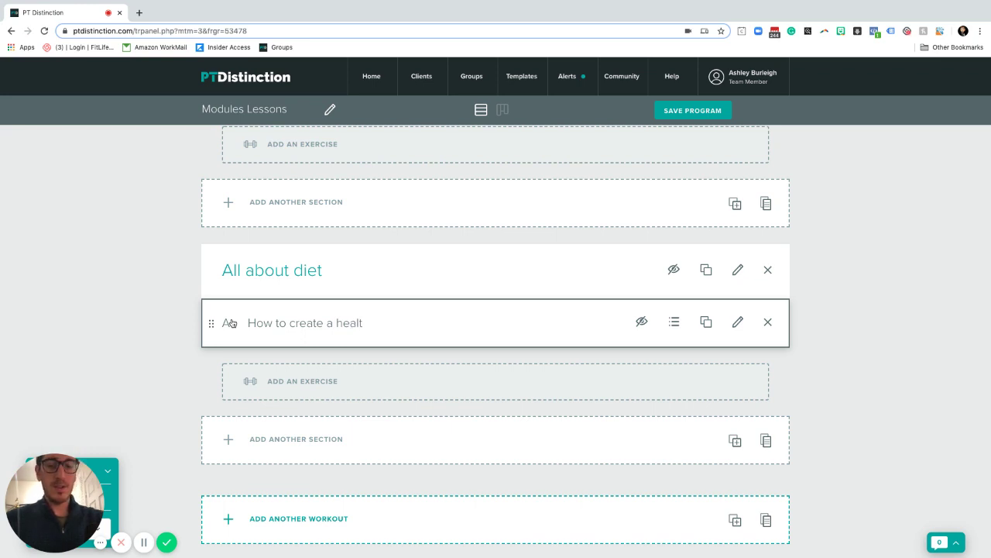
type("hy env")
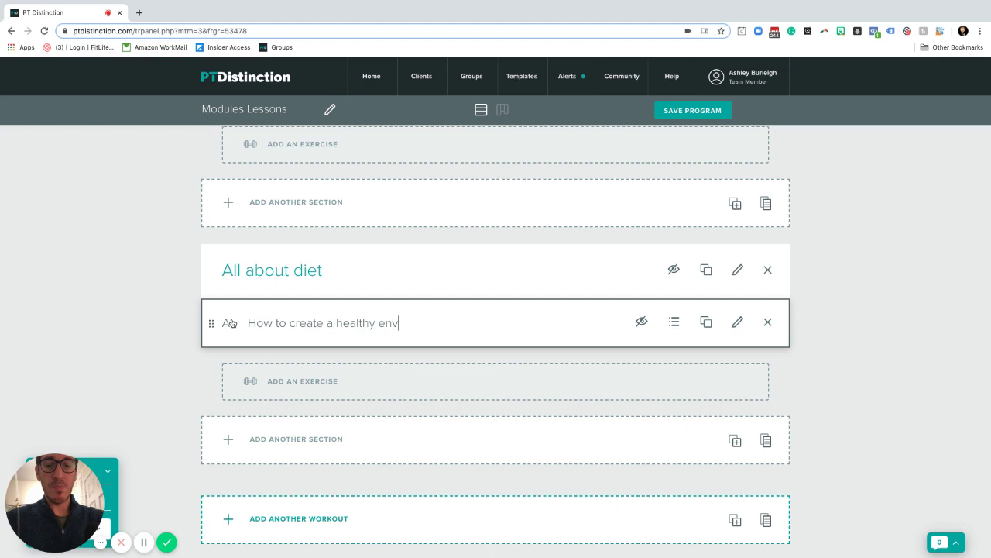
type("ironment")
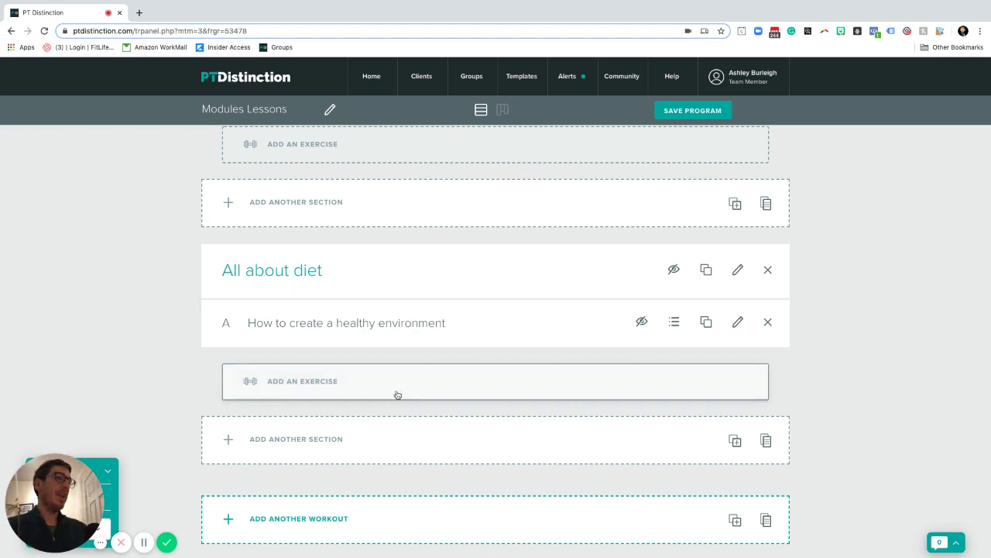
left_click(331, 438)
scroll(336, 426, "down", 1)
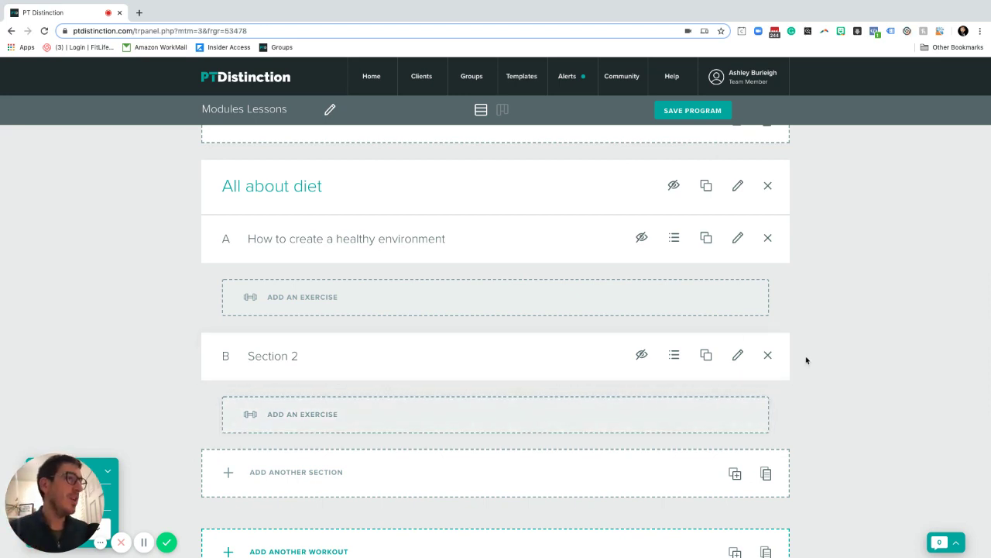
Start a custom exercise in the "How to preform your workouts" section and name it "lession 1"
scroll(809, 360, "up", 4)
scroll(817, 364, "up", 1)
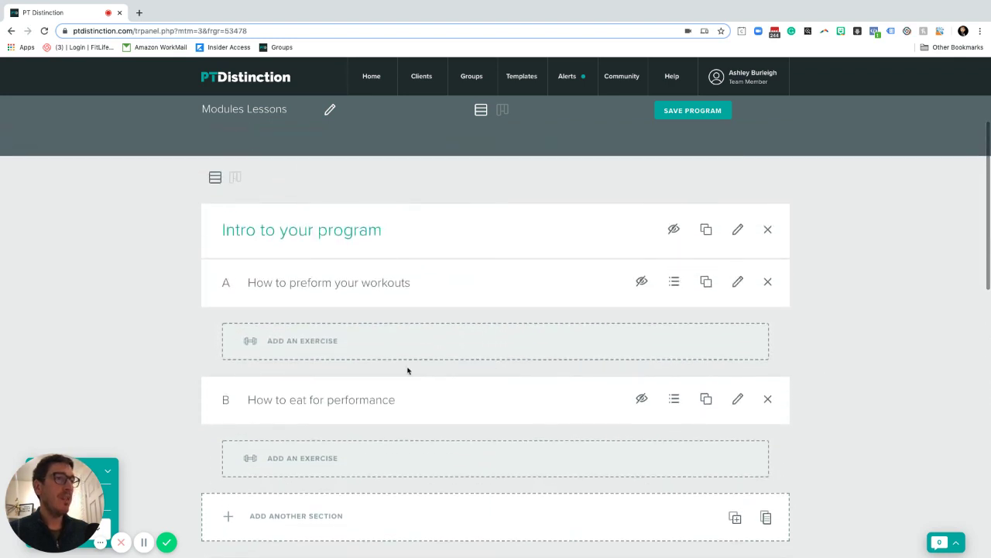
left_click(311, 343)
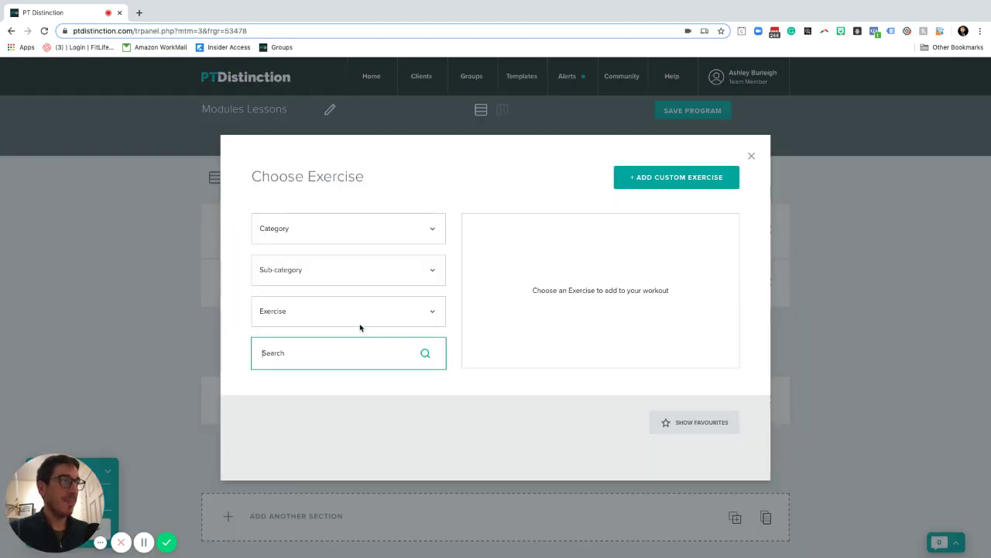
left_click(633, 184)
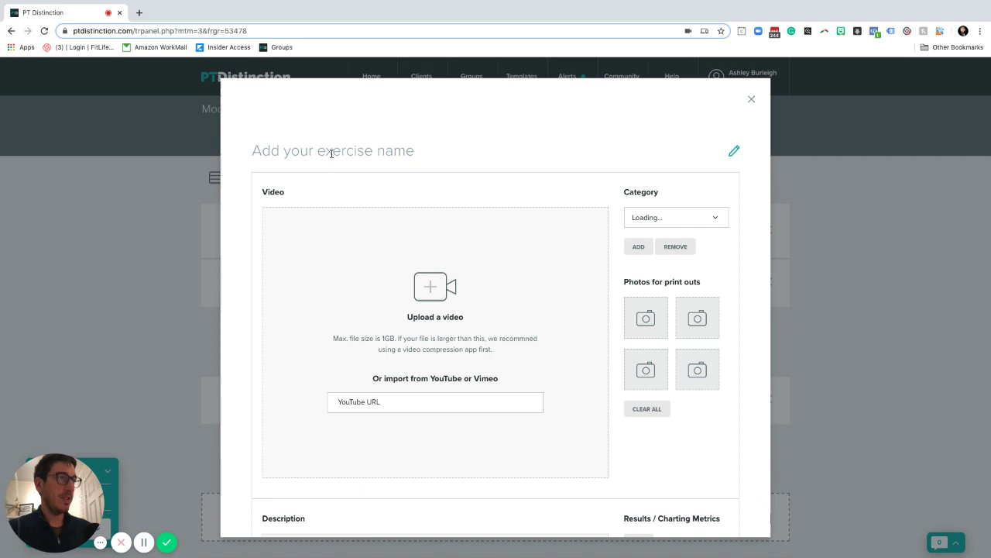
left_click(331, 153)
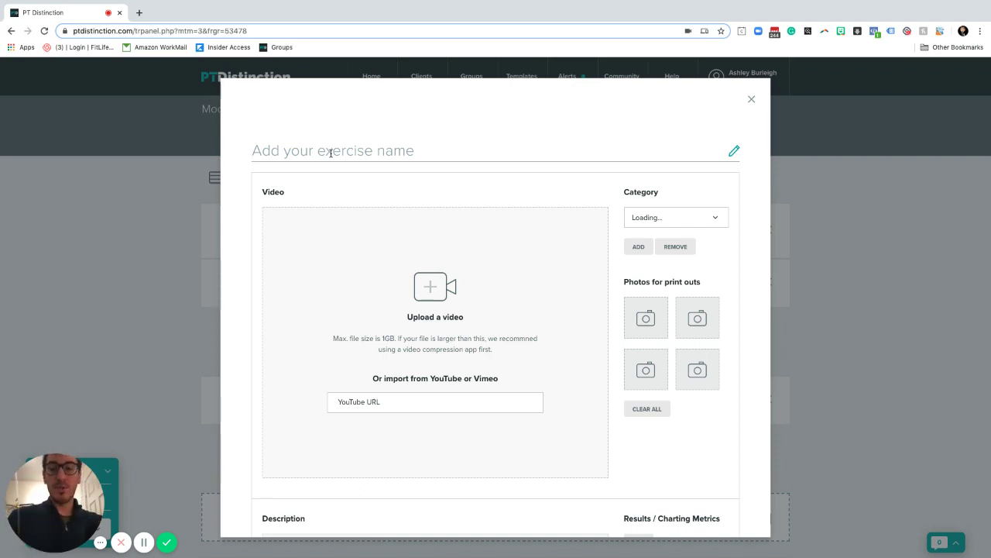
type("Lessio")
key("BackSpace")
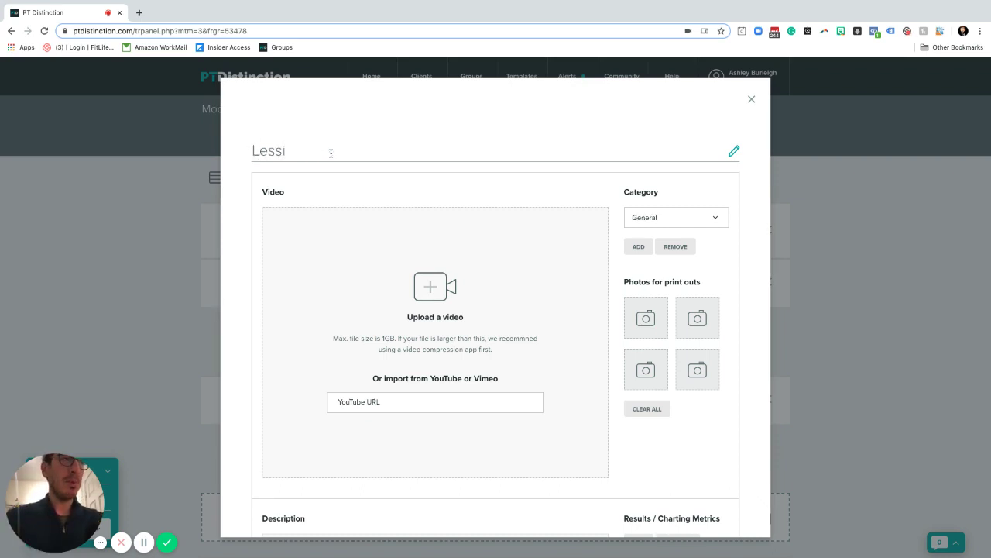
type("on")
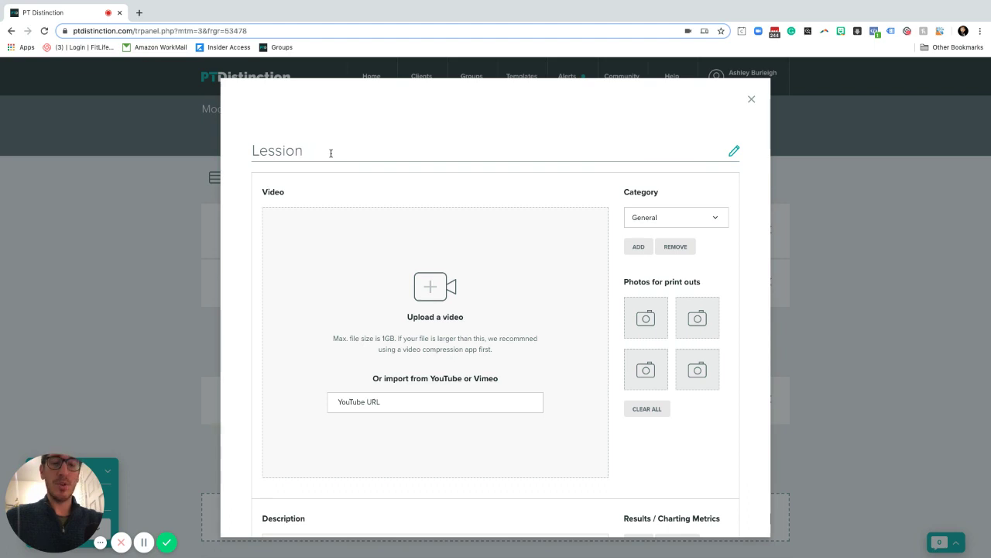
type("s 1")
right_click(285, 158)
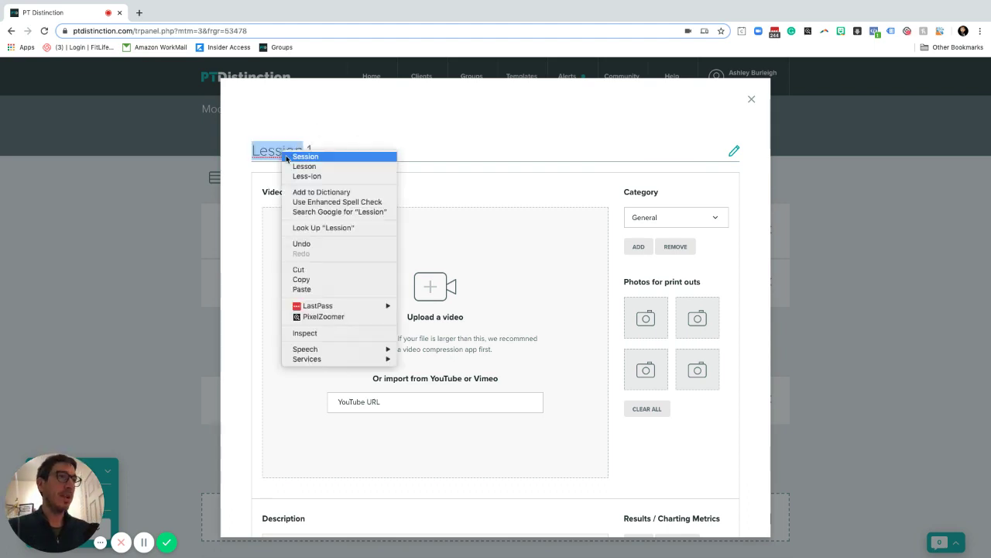
left_click(288, 156)
left_click(258, 150)
key("BackSpace")
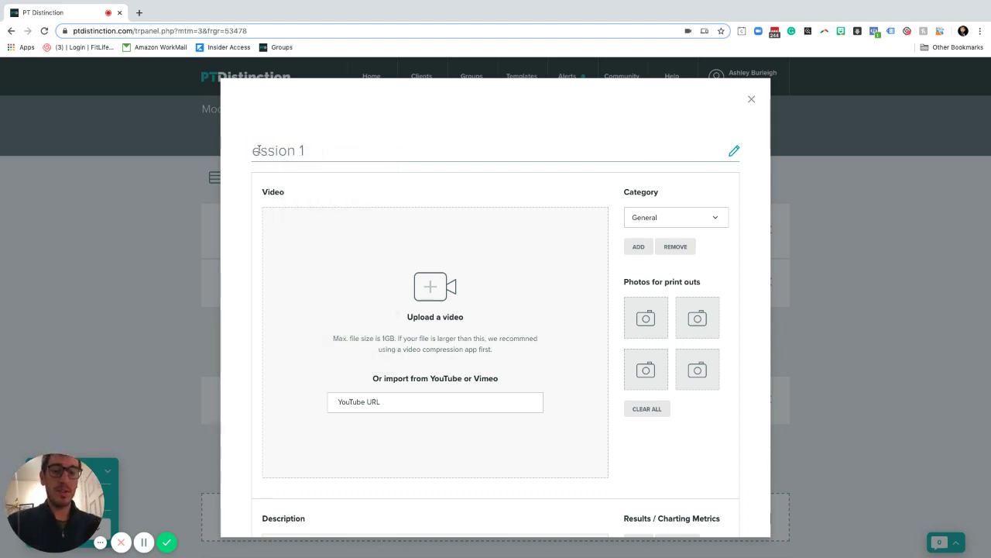
type("l")
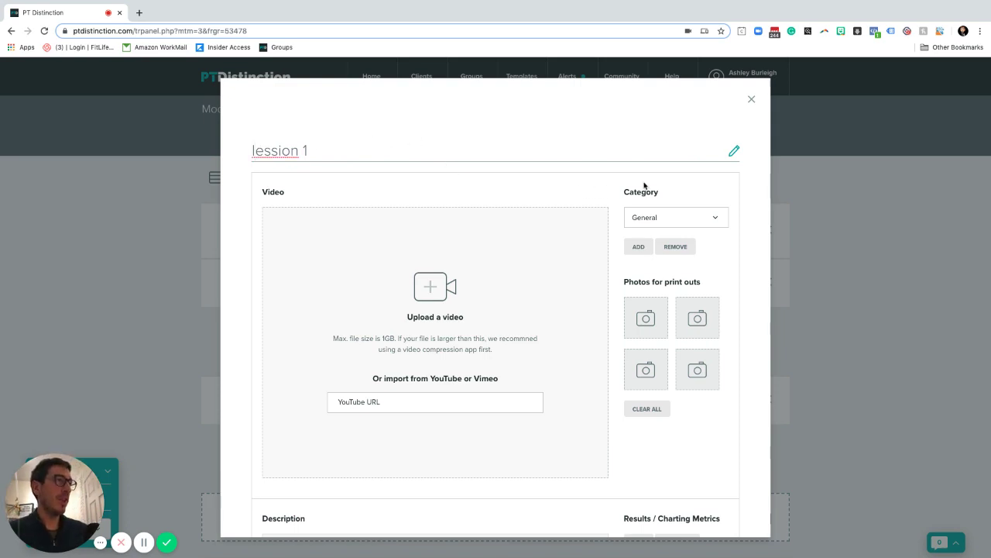
scroll(713, 236, "down", 1)
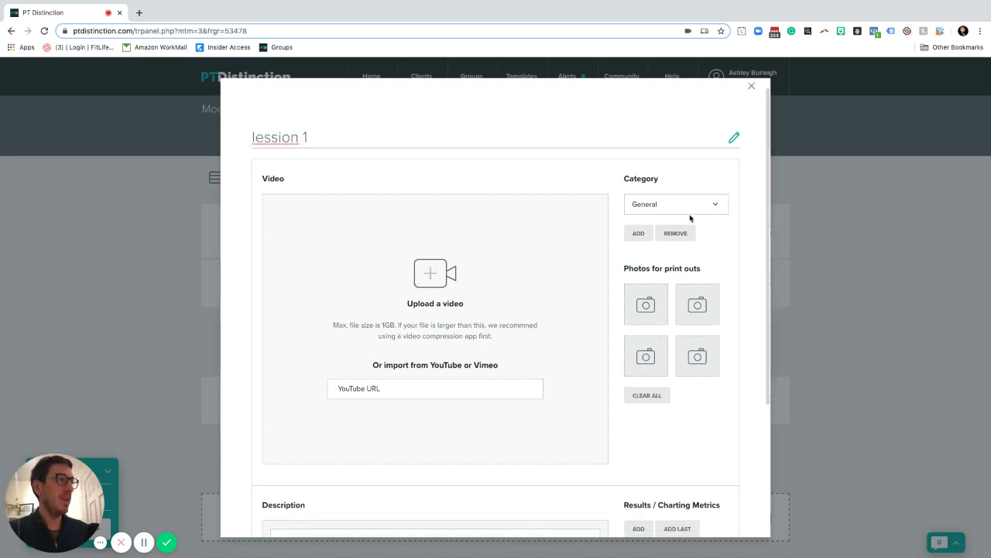
left_click(638, 233)
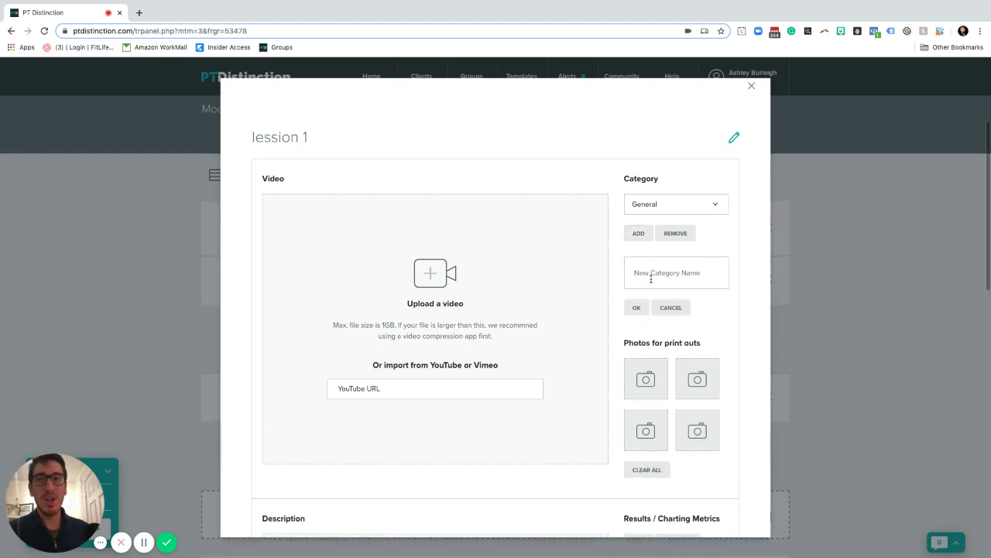
left_click(682, 233)
scroll(669, 257, "down", 1)
scroll(666, 240, "down", 2)
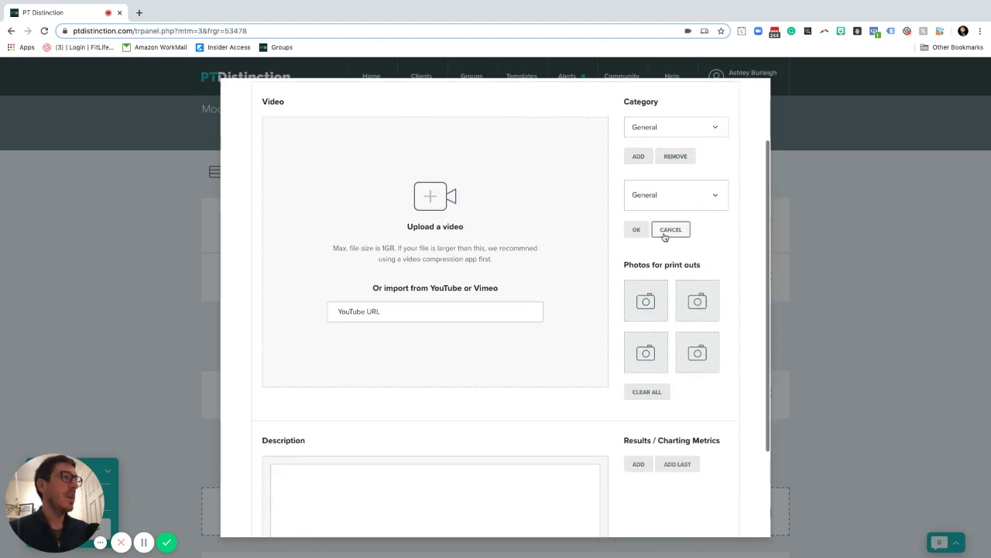
left_click(668, 230)
scroll(694, 242, "down", 3)
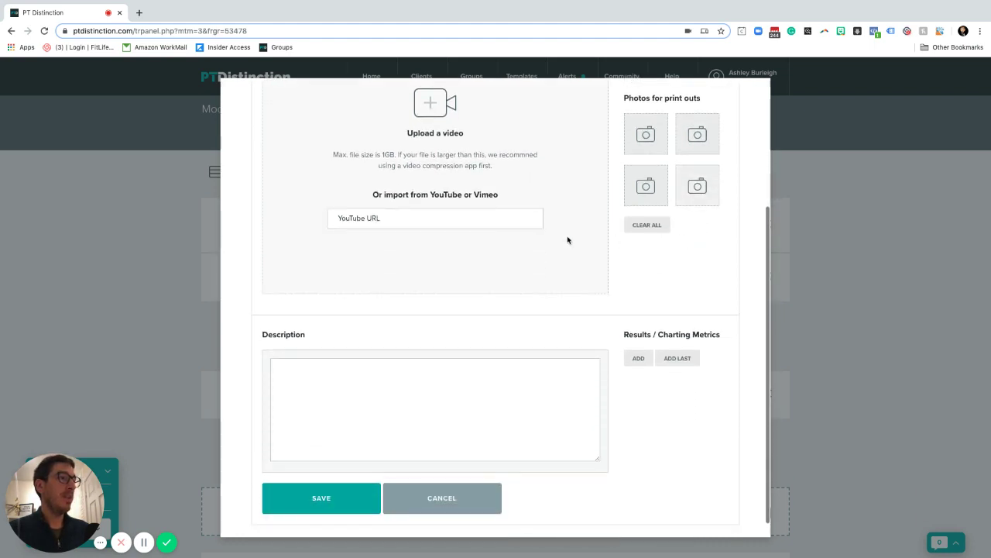
scroll(433, 221, "up", 4)
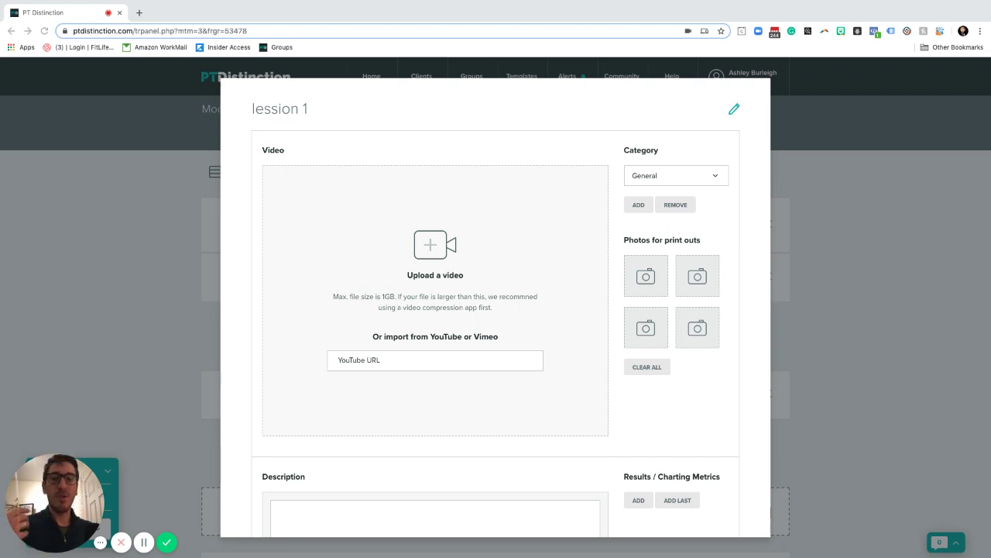
left_click(354, 360)
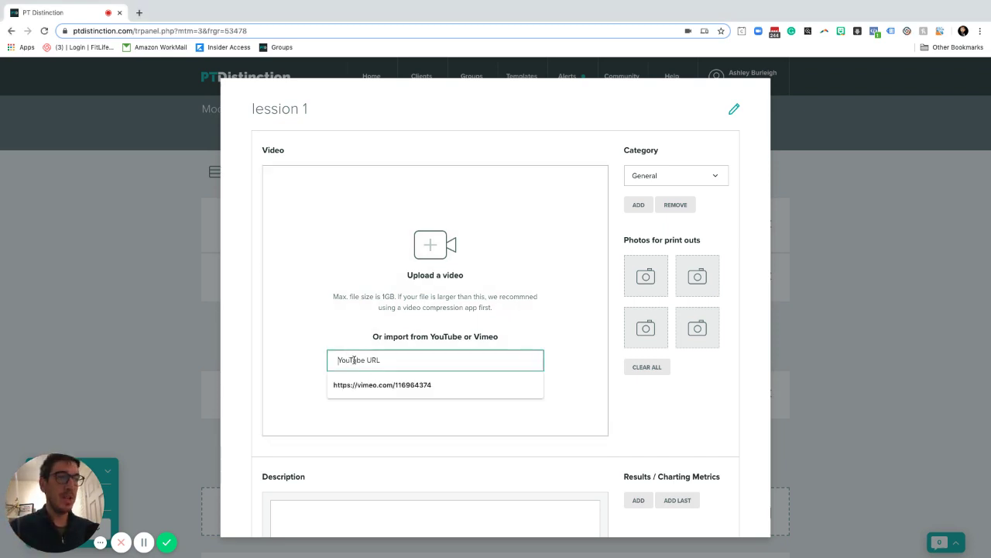
type("https://youtu.be/_gKdfmT4TTU")
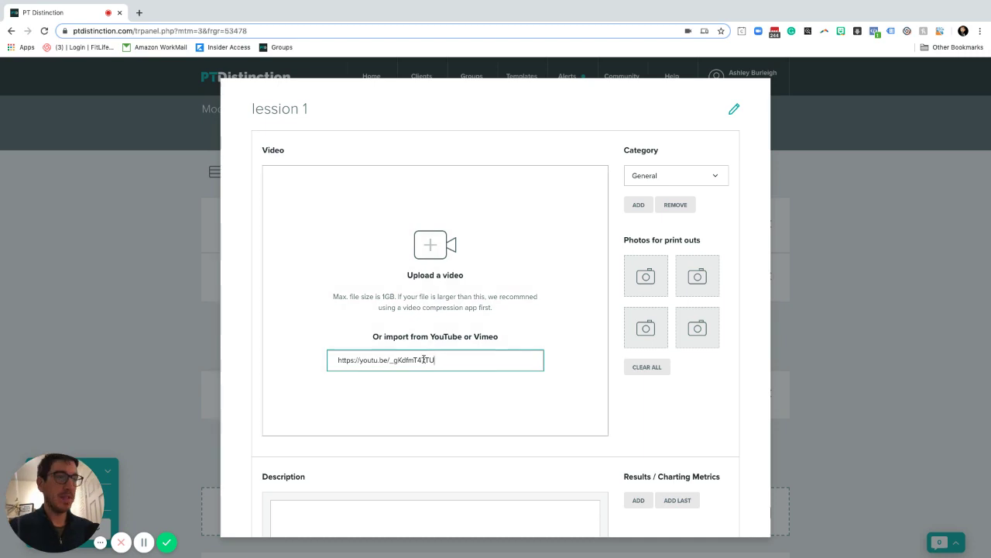
left_click(651, 423)
Paste the prepared lesson text beginning "I help my clients achieve the body, health and outlook on life" into the exercise description
scroll(657, 417, "down", 2)
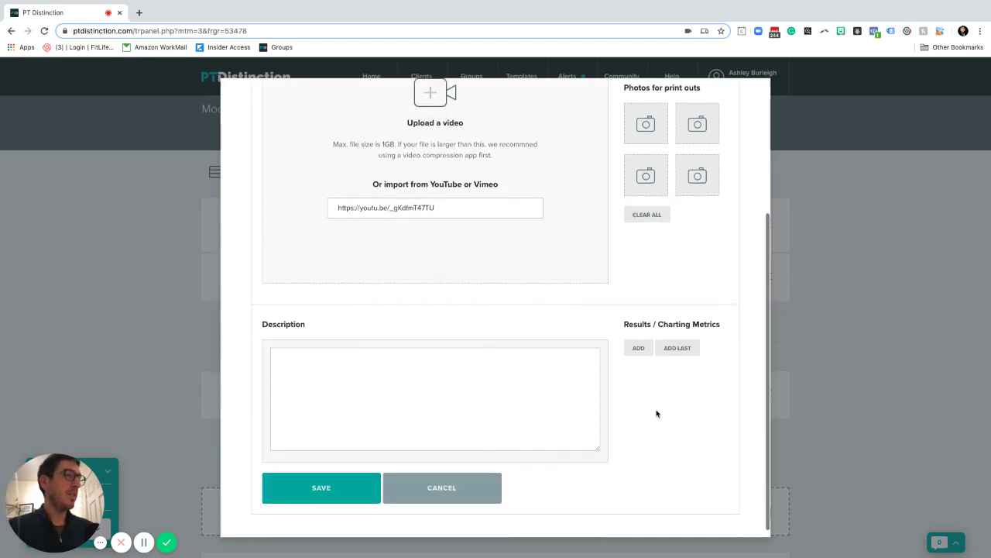
left_click(383, 373)
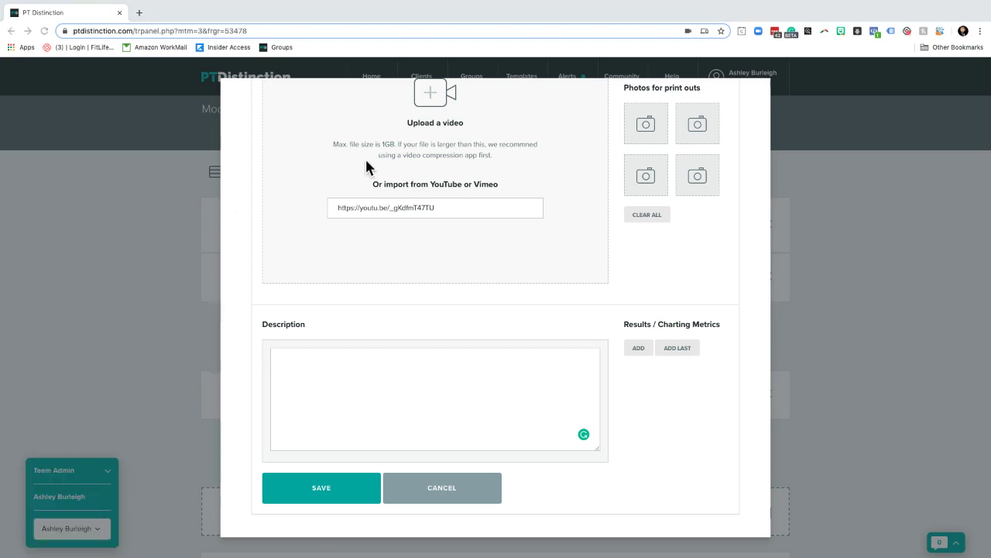
left_click(317, 379)
key("super+v")
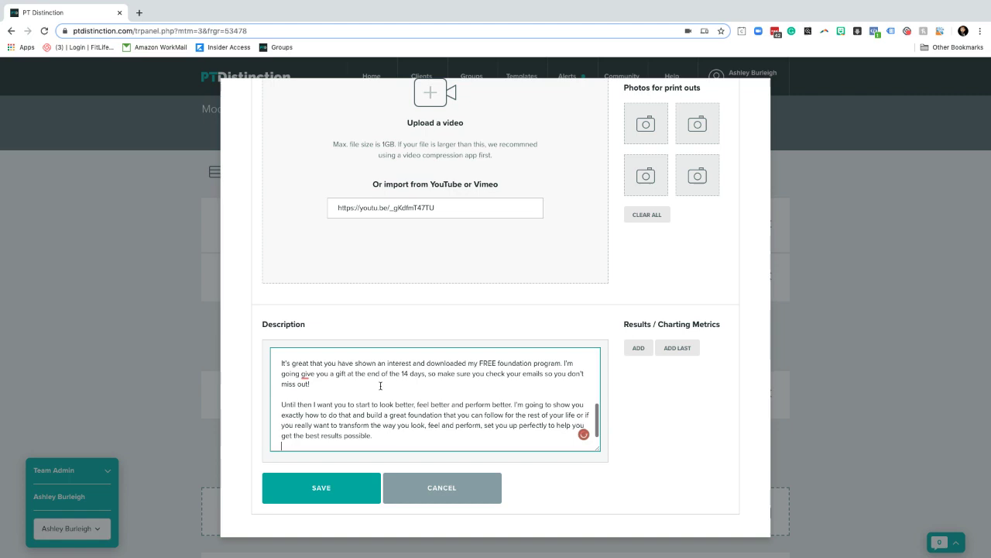
scroll(378, 381, "up", 2)
scroll(378, 381, "up", 5)
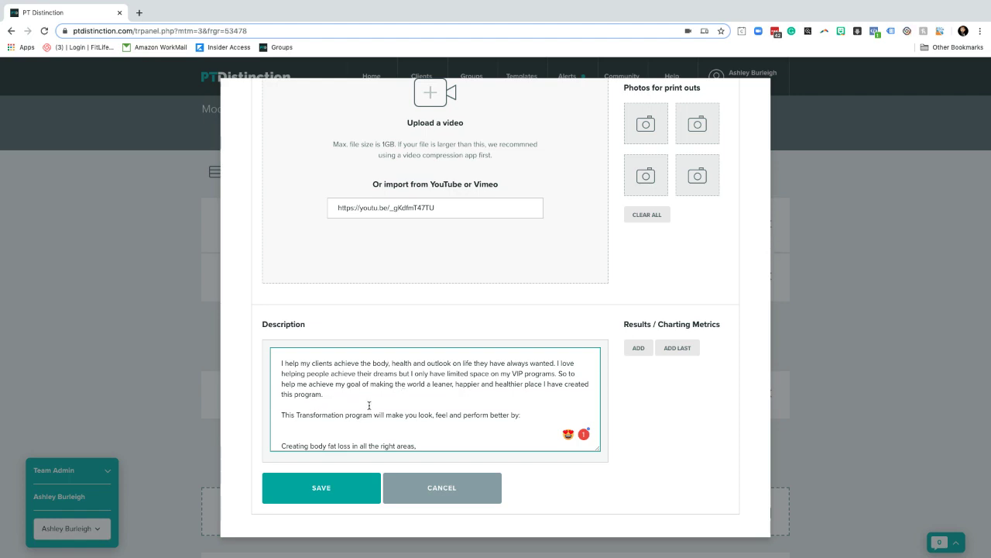
scroll(368, 406, "up", 3)
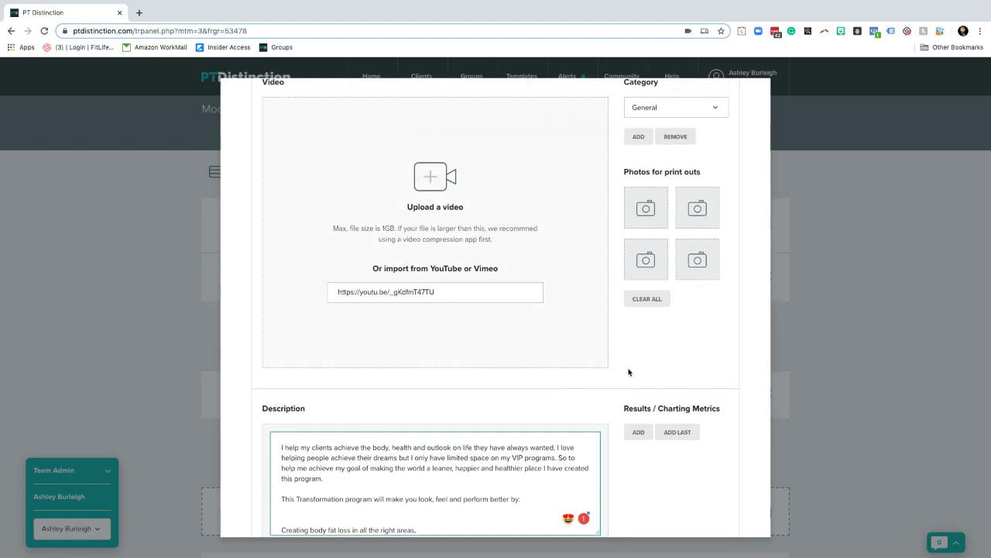
Add the last used results metric, Completed (Yes / No), to the exercise
scroll(628, 372, "down", 2)
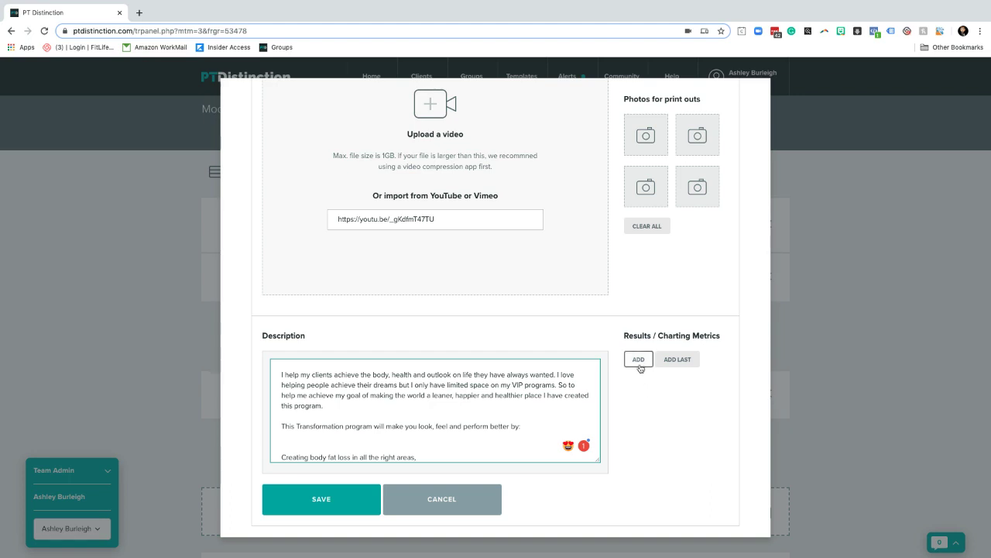
left_click(673, 360)
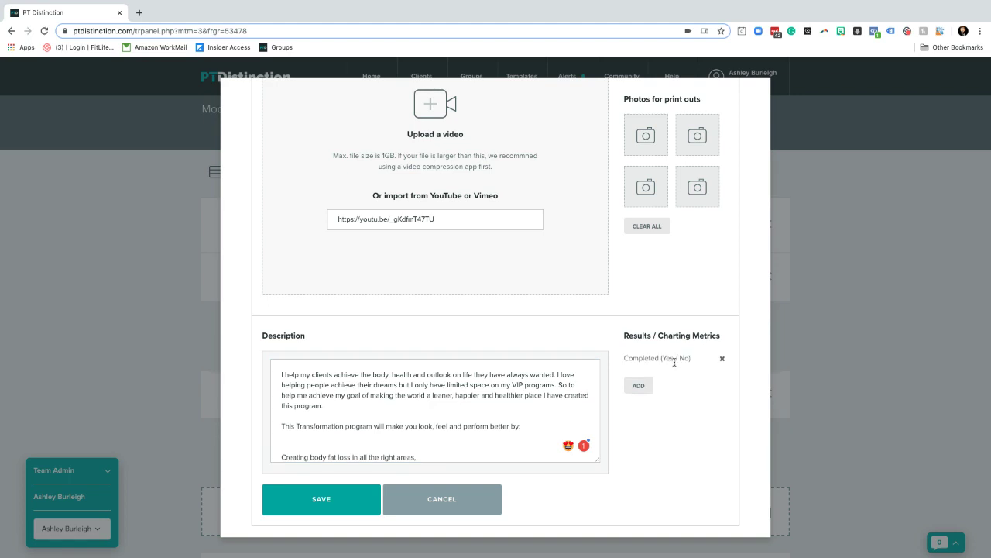
left_click(638, 385)
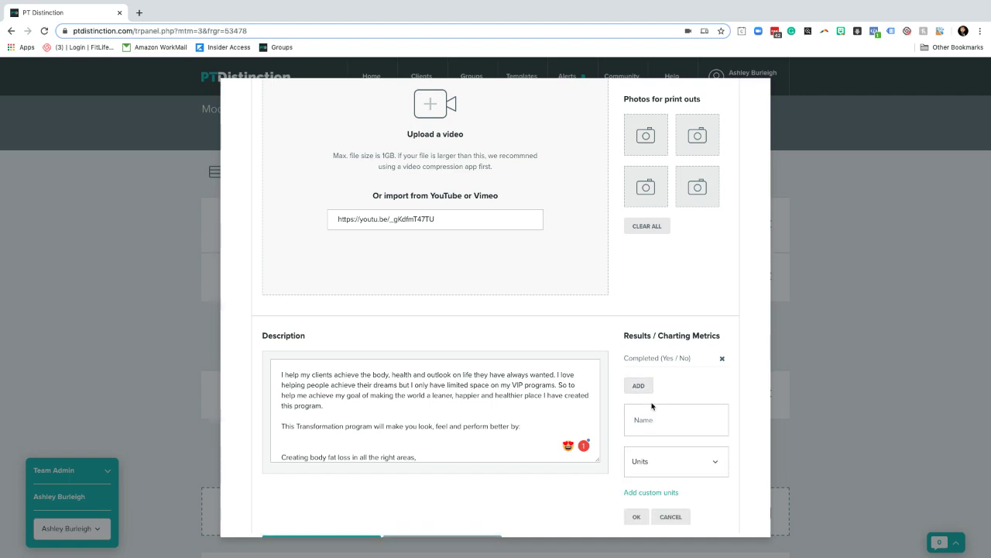
left_click(671, 518)
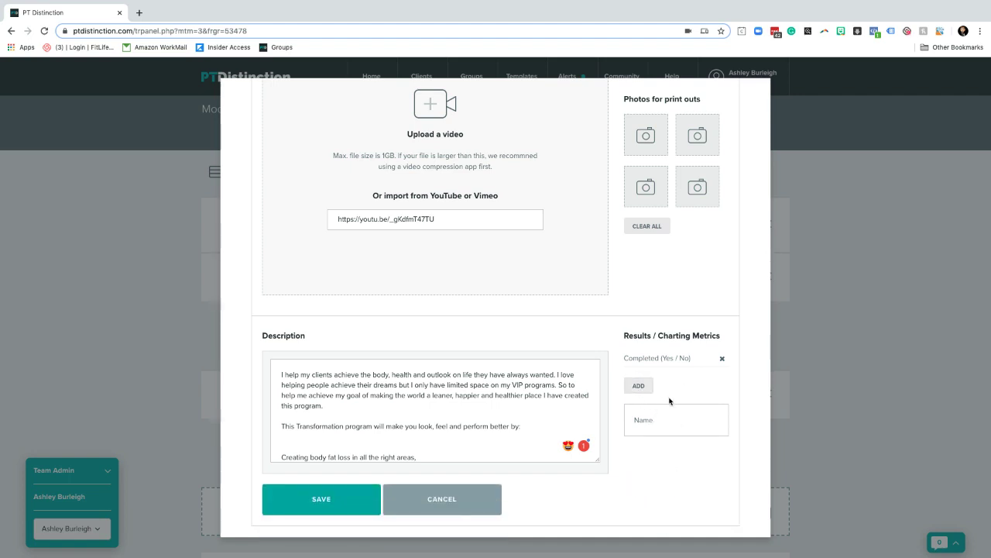
Save the custom exercise and add "lession 1" to the "How to preform your workouts" section
left_click(328, 500)
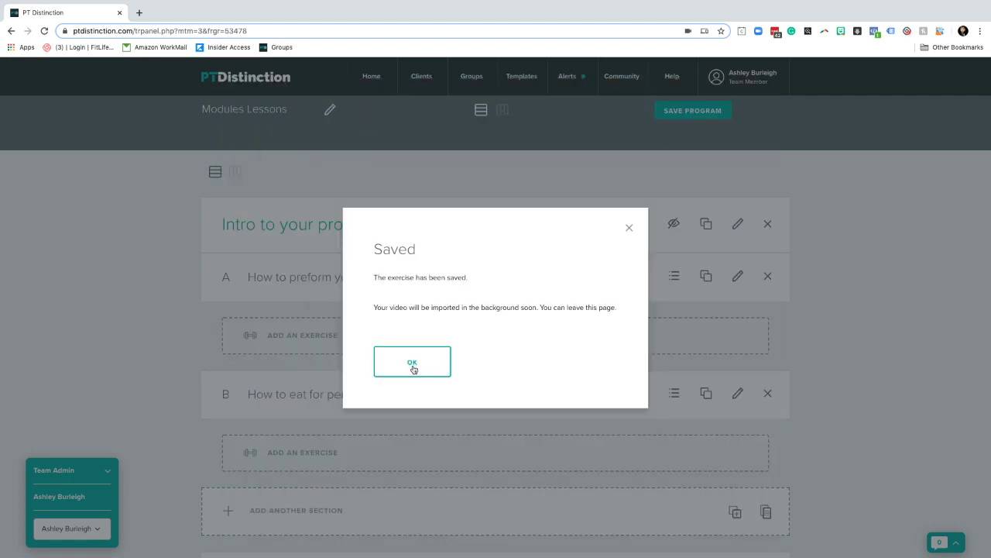
left_click(412, 367)
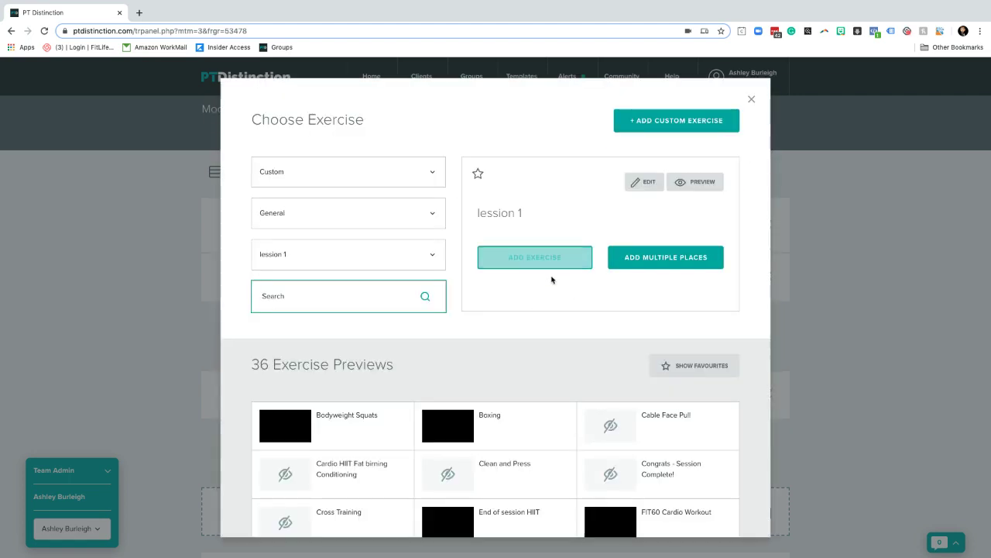
left_click(534, 256)
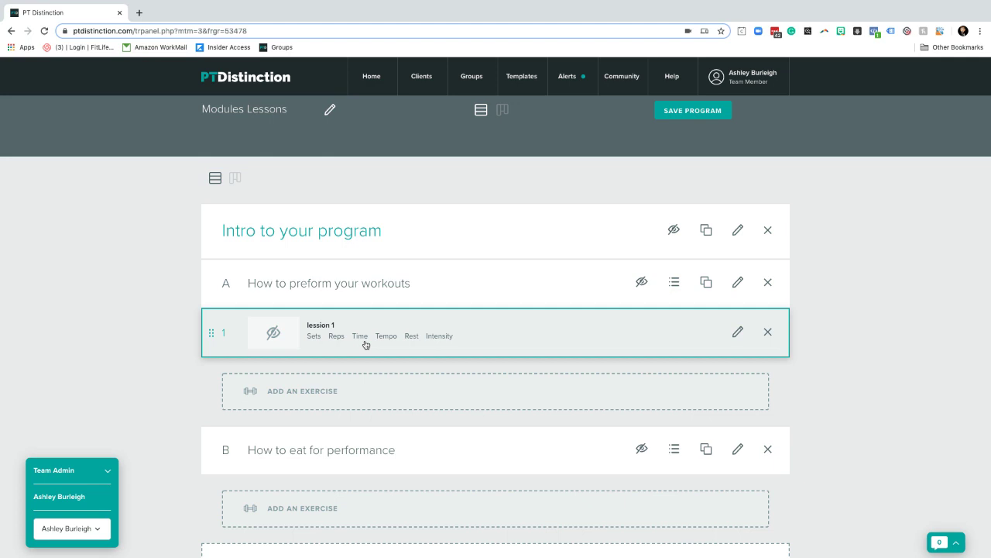
Collapse the "Intro to your program" and "All about diet" modules to show only their headings
left_click(673, 232)
left_click(673, 286)
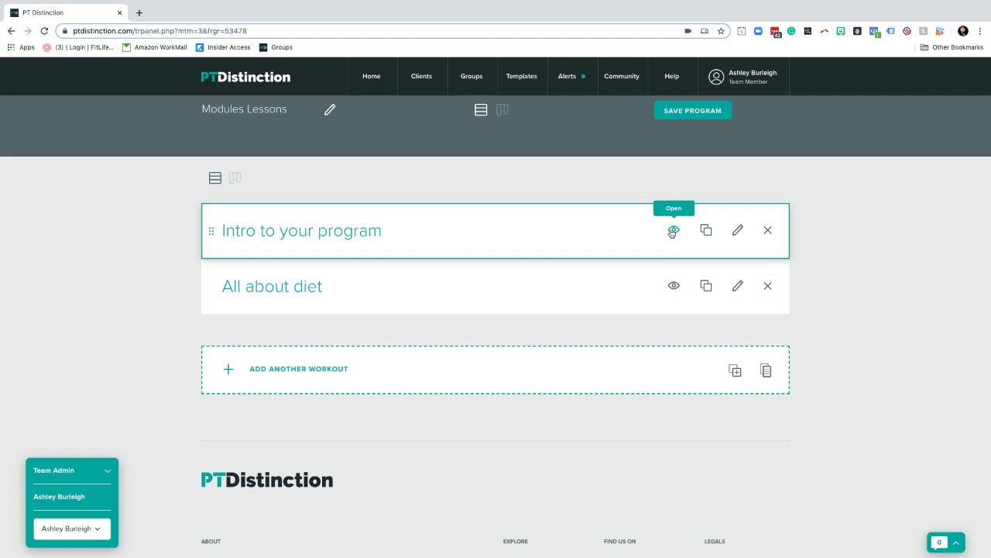
scroll(811, 261, "up", 5)
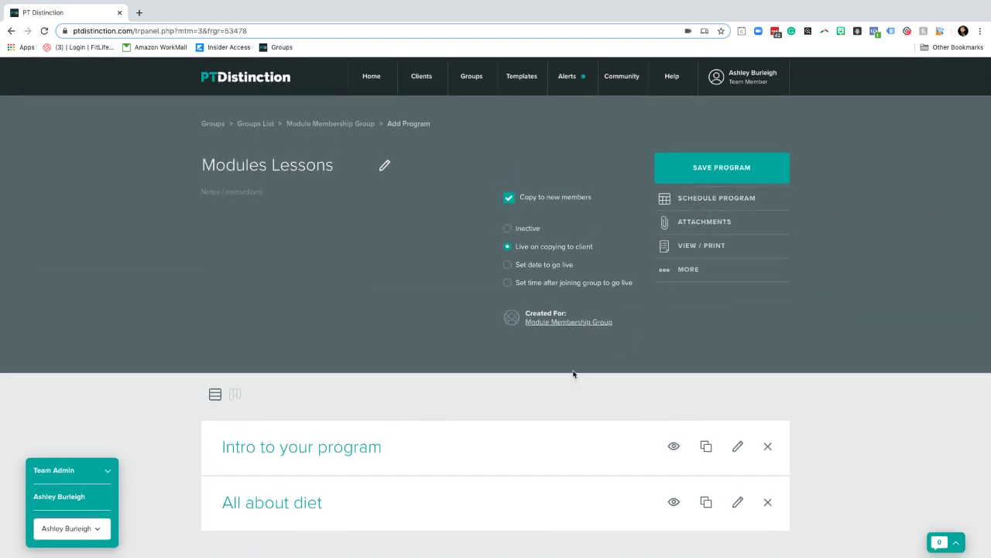
scroll(378, 427, "down", 1)
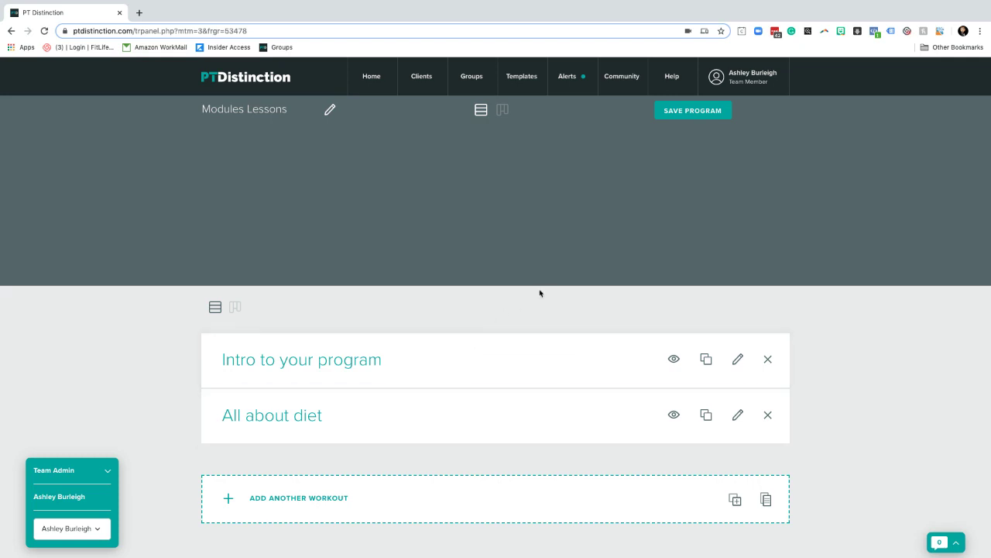
Save the "Modules Lessons" program with copying to existing group members enabled
mouse_move(551, 292)
left_click(701, 247)
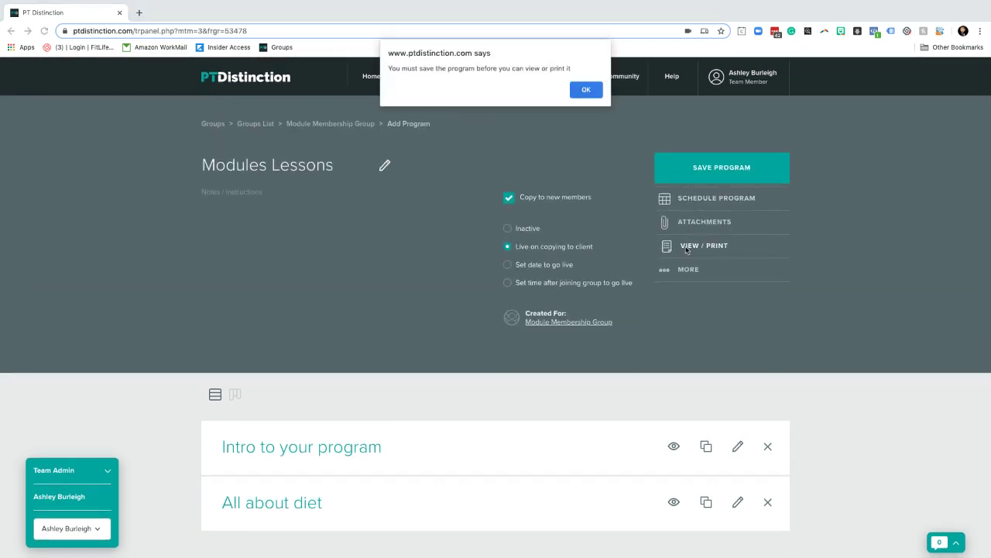
left_click(585, 90)
left_click(711, 172)
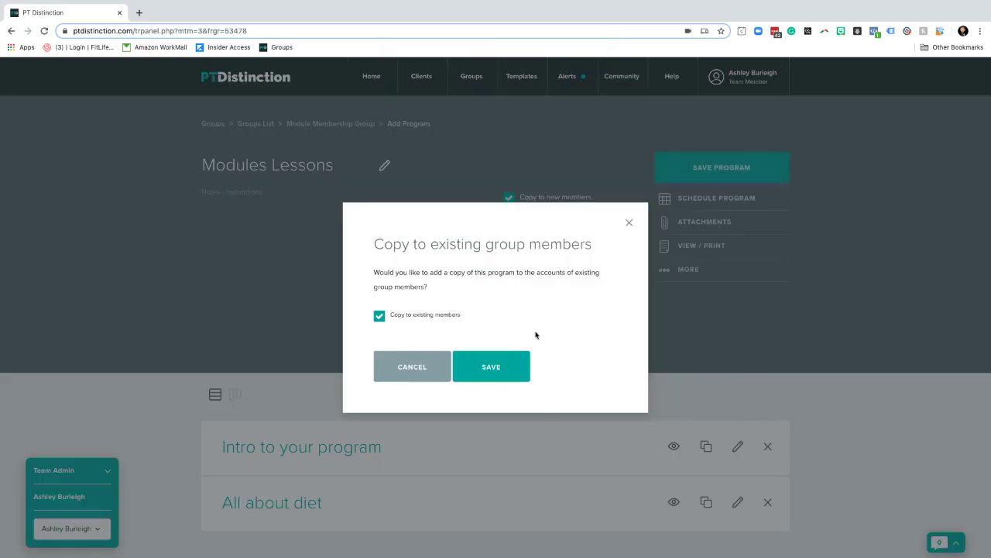
left_click(493, 376)
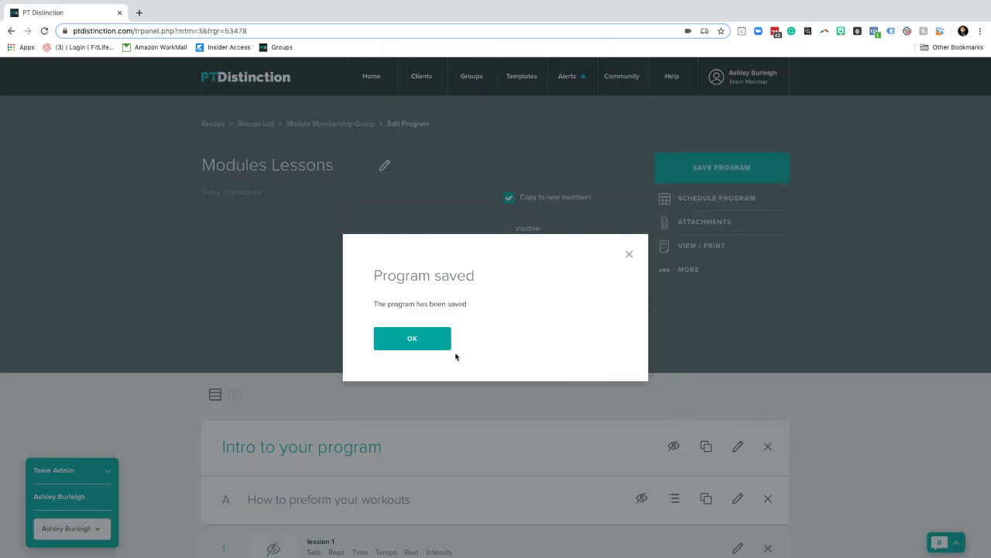
left_click(442, 341)
View the saved program and check the video and description of "lession 1"
left_click(689, 244)
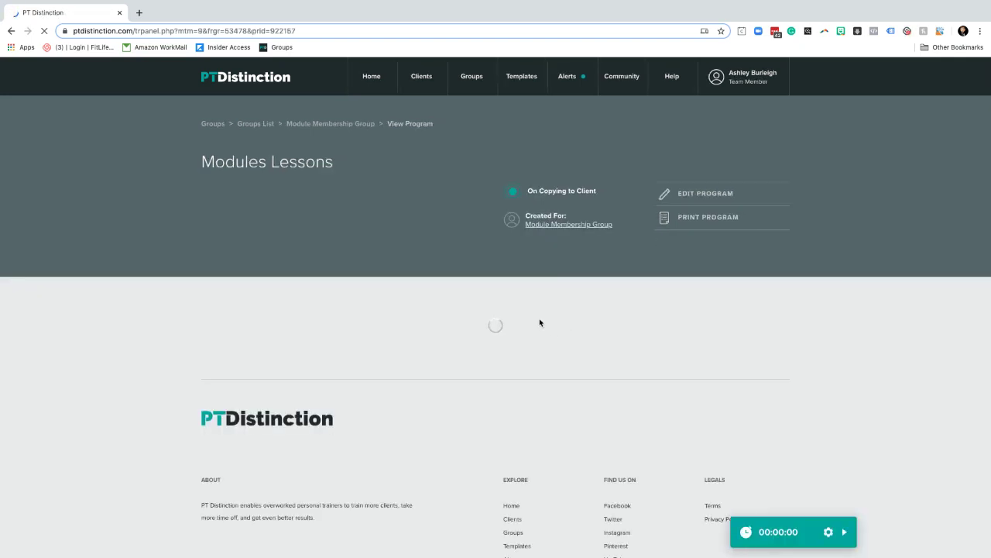
left_click(332, 427)
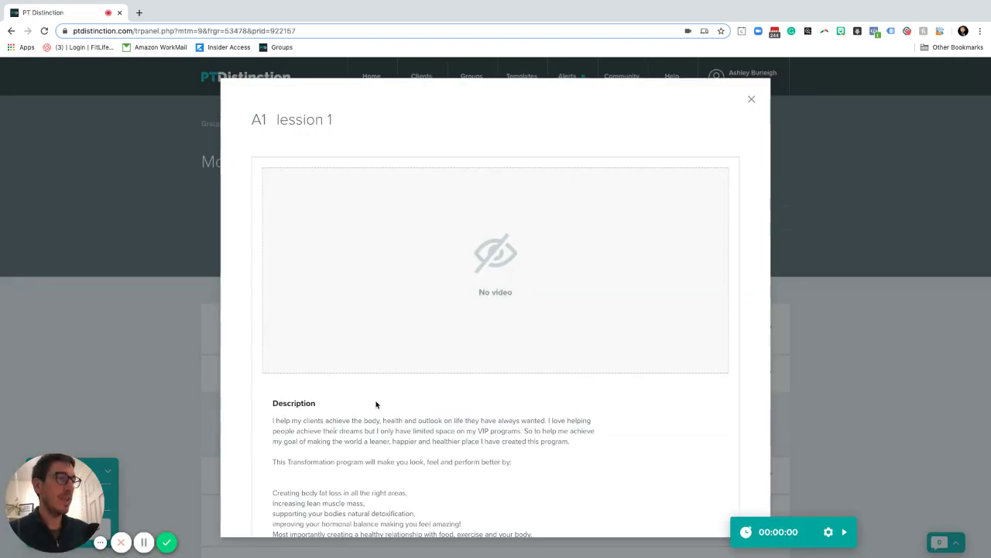
scroll(523, 346, "down", 2)
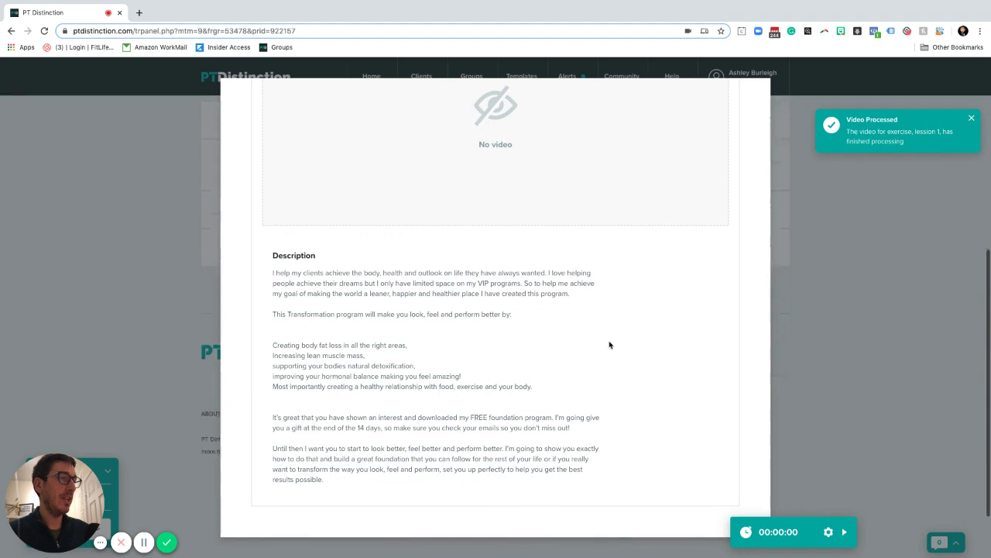
scroll(617, 341, "up", 3)
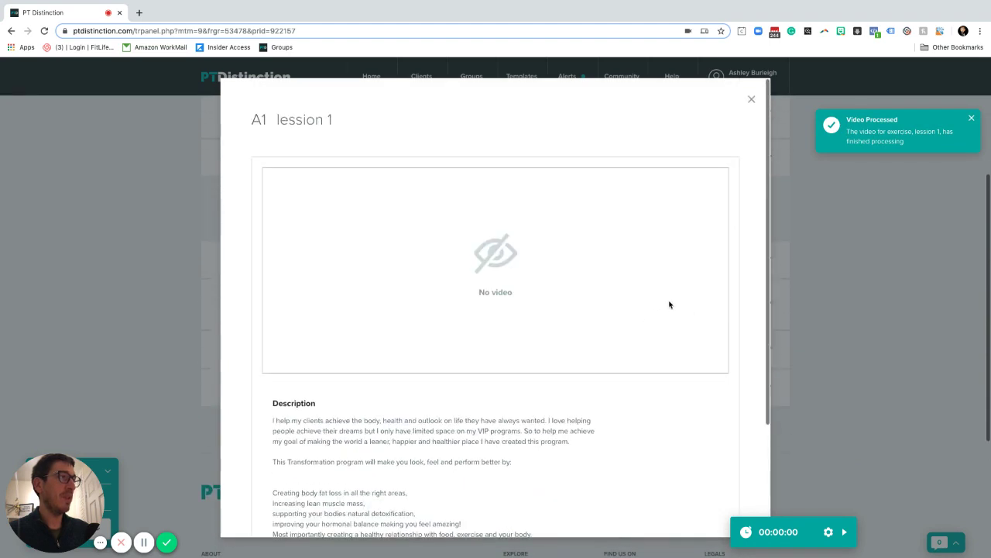
left_click(751, 99)
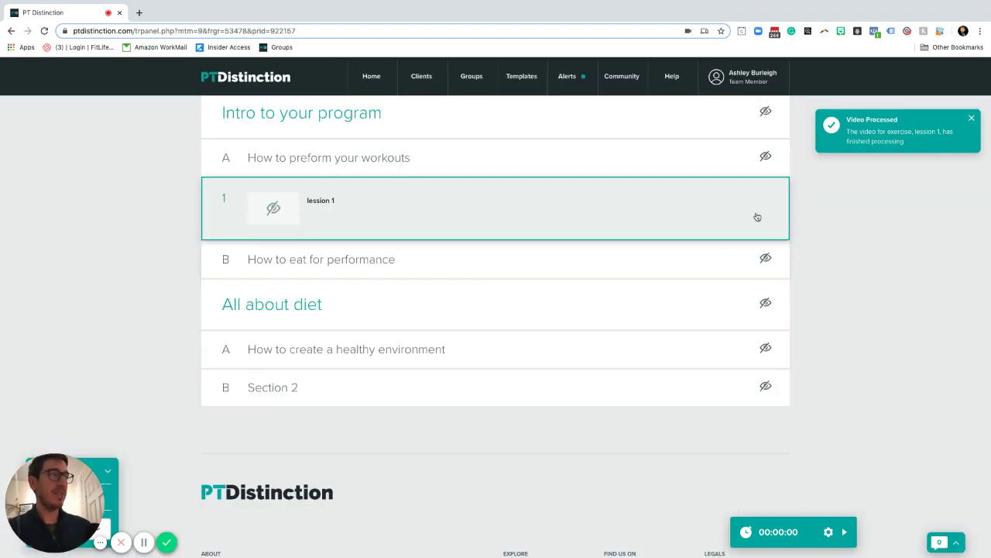
scroll(795, 245, "up", 2)
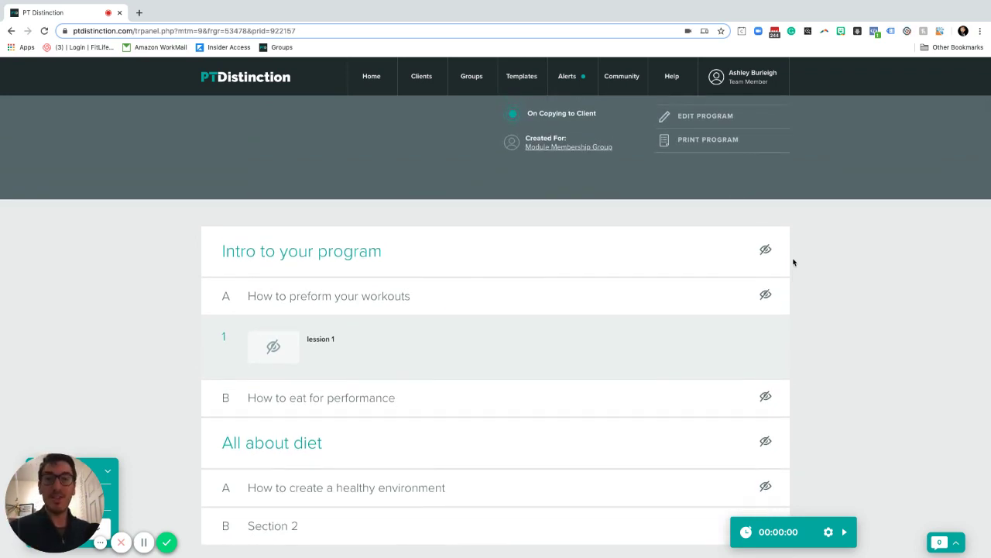
left_click(767, 296)
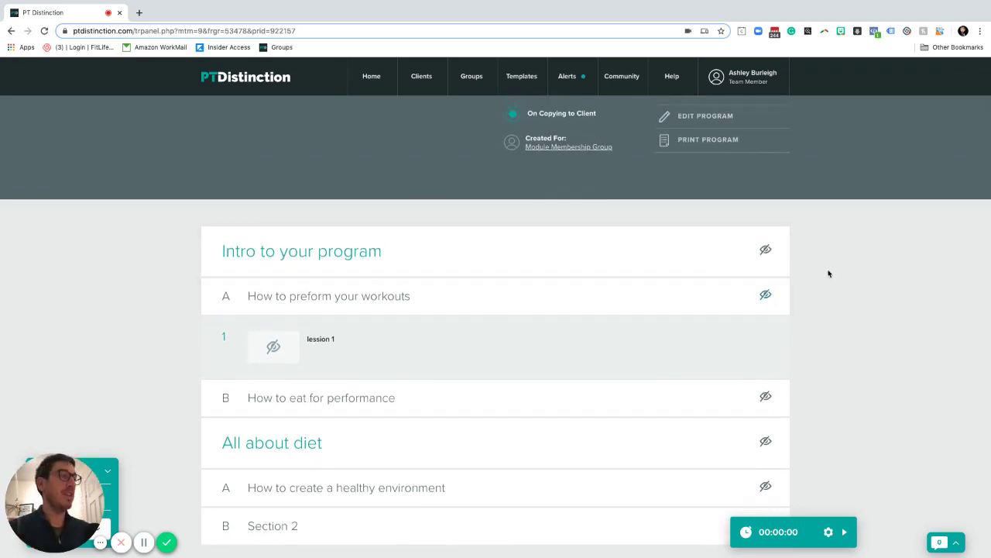
scroll(828, 274, "up", 1)
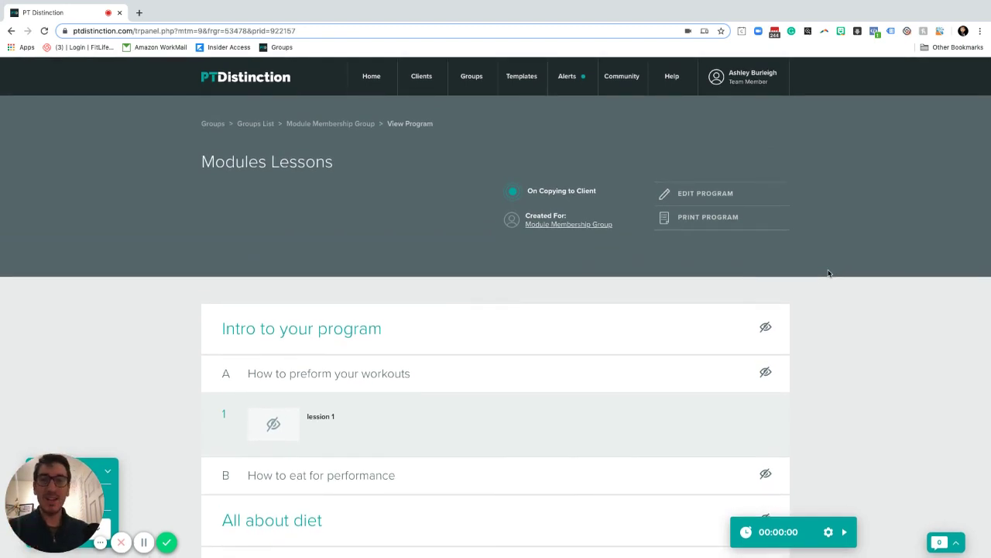